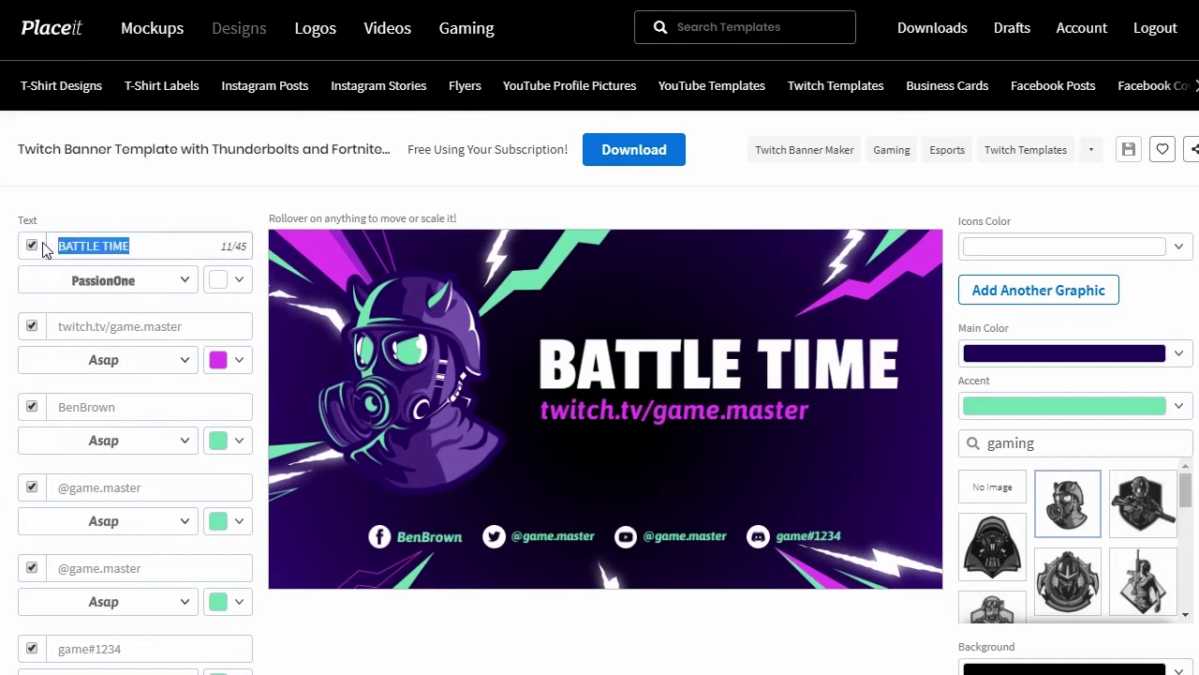
- Retitle the thunderbolt banner 'Custom Banner' and change the link handle to yourchannel
{"action": "type", "text": "ustom Banner"}
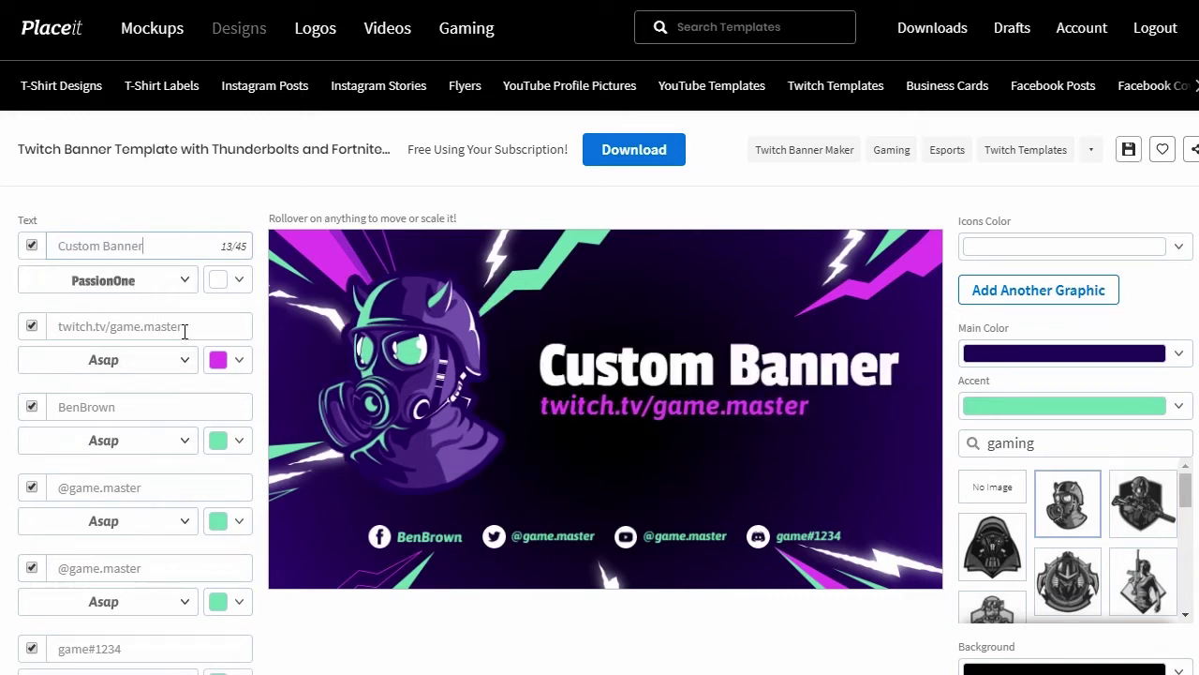
{"action": "left_click_drag", "start_coordinate": [185, 328], "coordinate": [107, 327]}
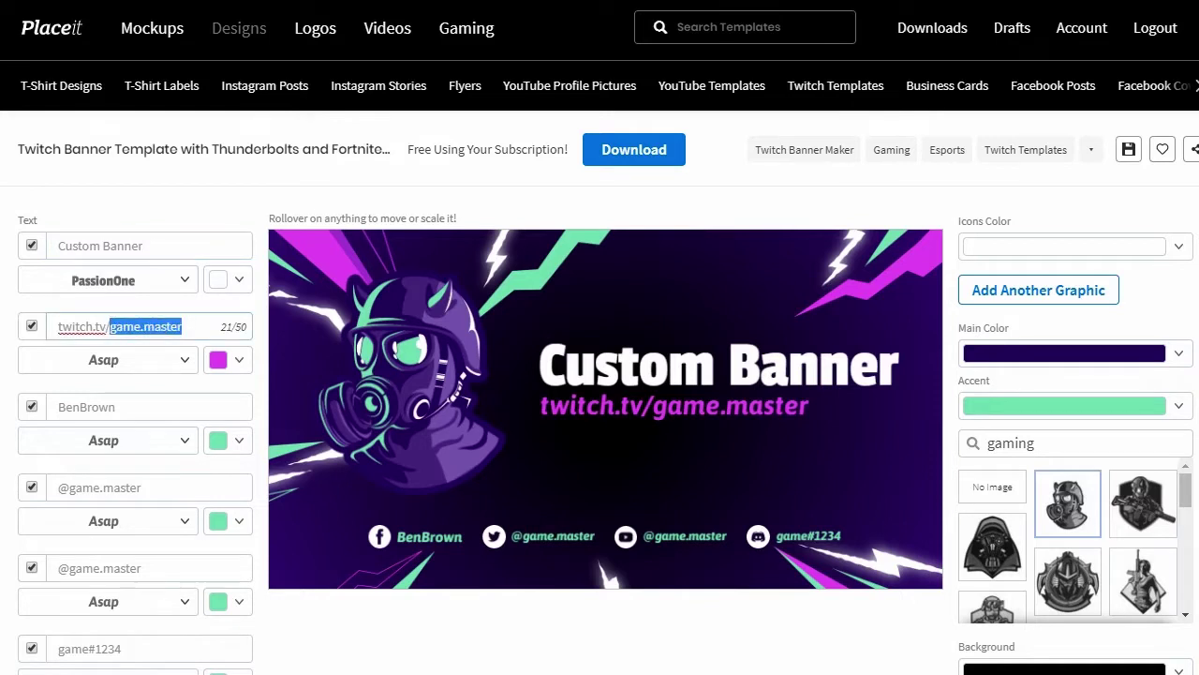
{"action": "type", "text": "yourchannel"}
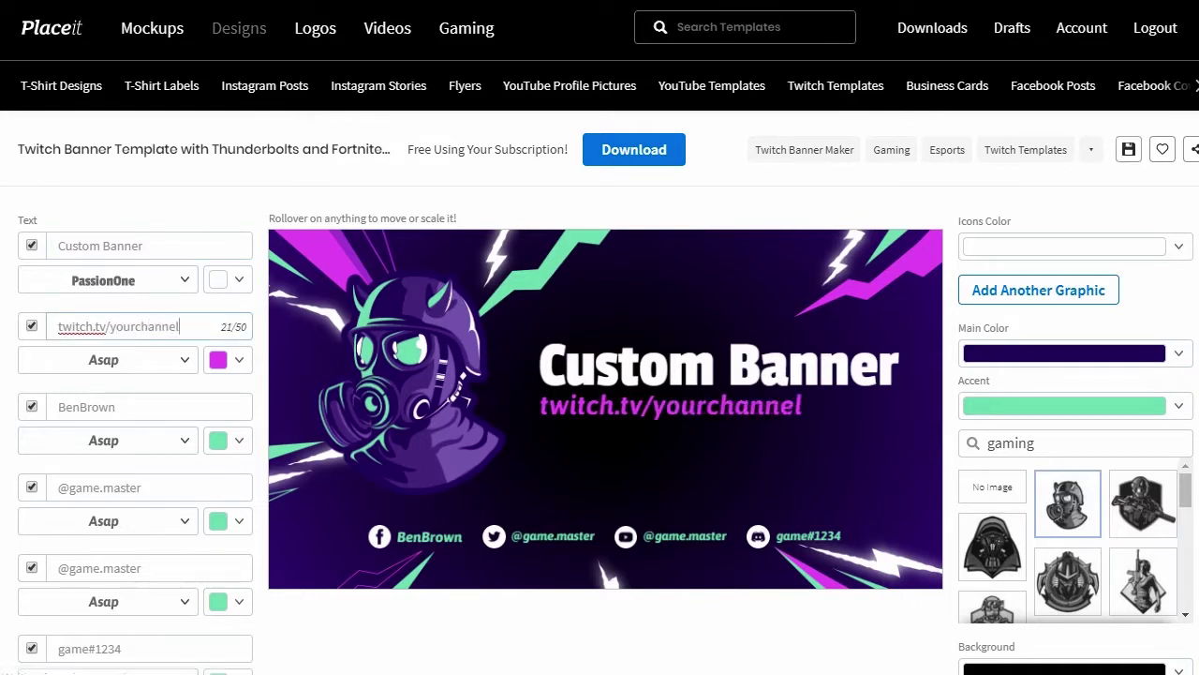
{"action": "left_click", "coordinate": [240, 362]}
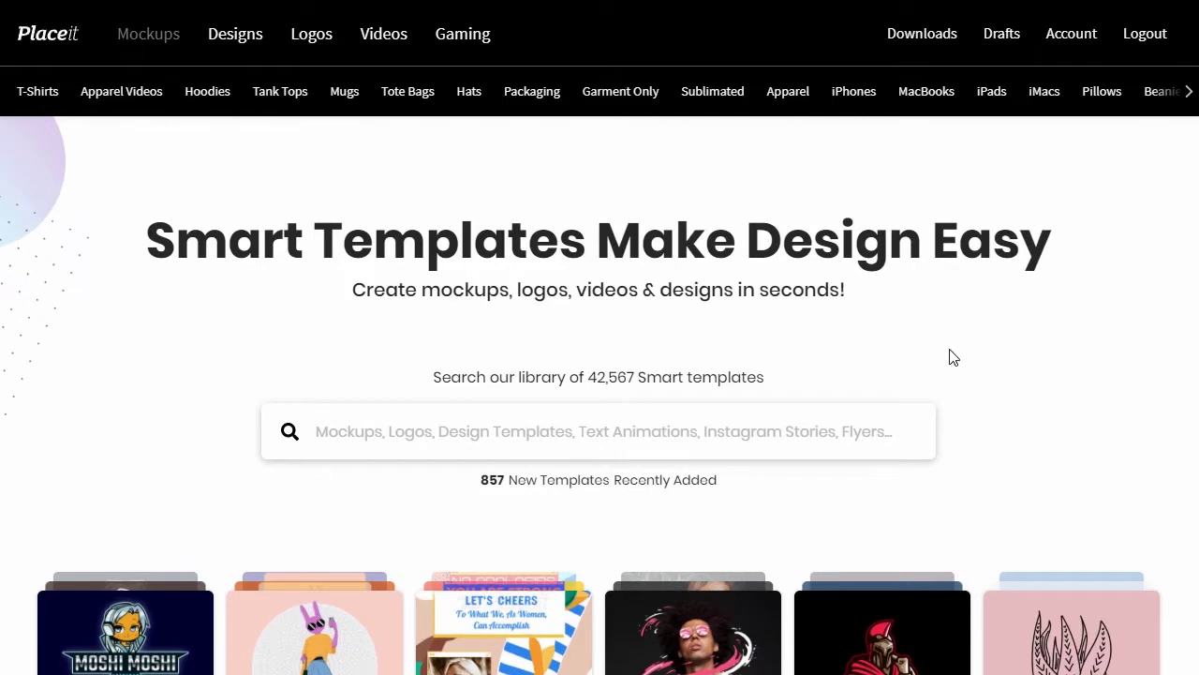
- Open Twitch Templates and filter to Twitch Banner Maker, listing its 286 banner designs
{"action": "scroll", "coordinate": [965, 356], "scroll_direction": "down", "scroll_amount": 4}
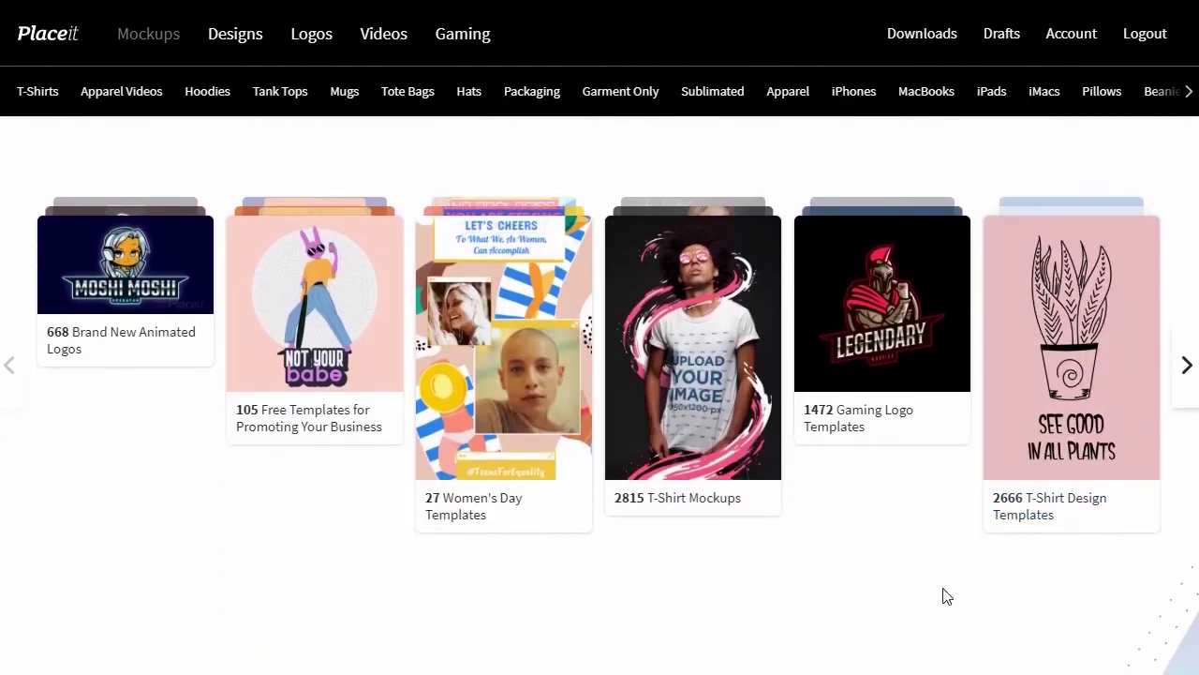
{"action": "scroll", "coordinate": [937, 609], "scroll_direction": "up", "scroll_amount": 1}
{"action": "scroll", "coordinate": [927, 624], "scroll_direction": "up", "scroll_amount": 3}
{"action": "mouse_move", "coordinate": [236, 39]}
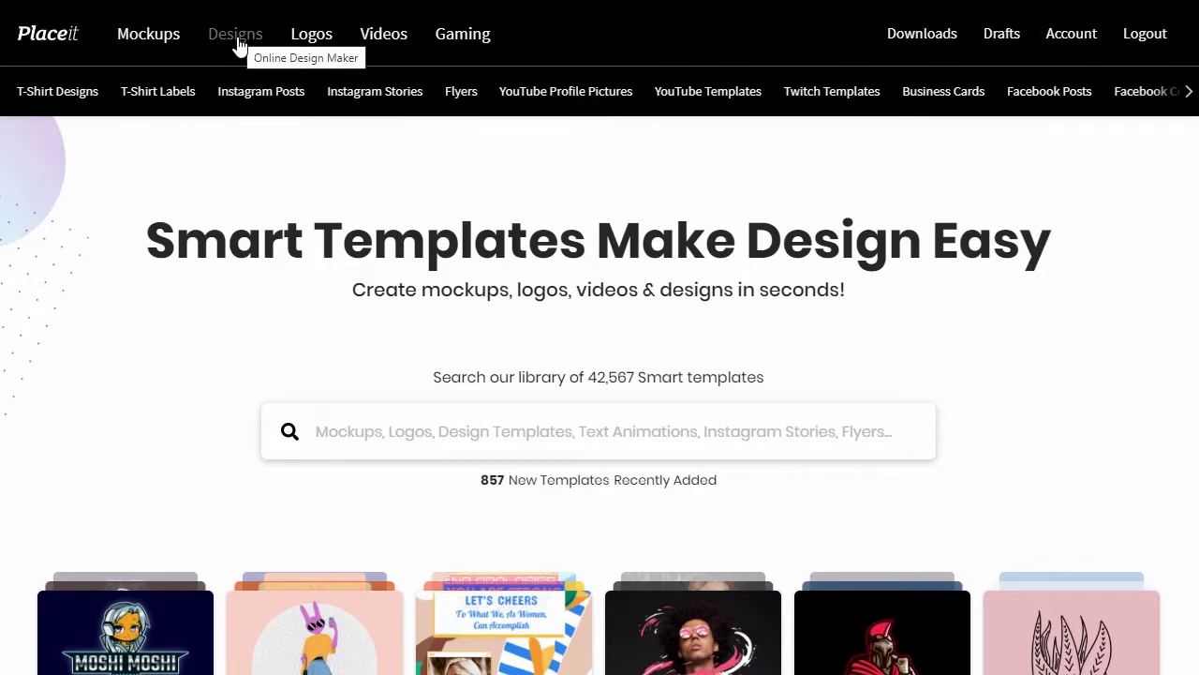
{"action": "left_click", "coordinate": [818, 106]}
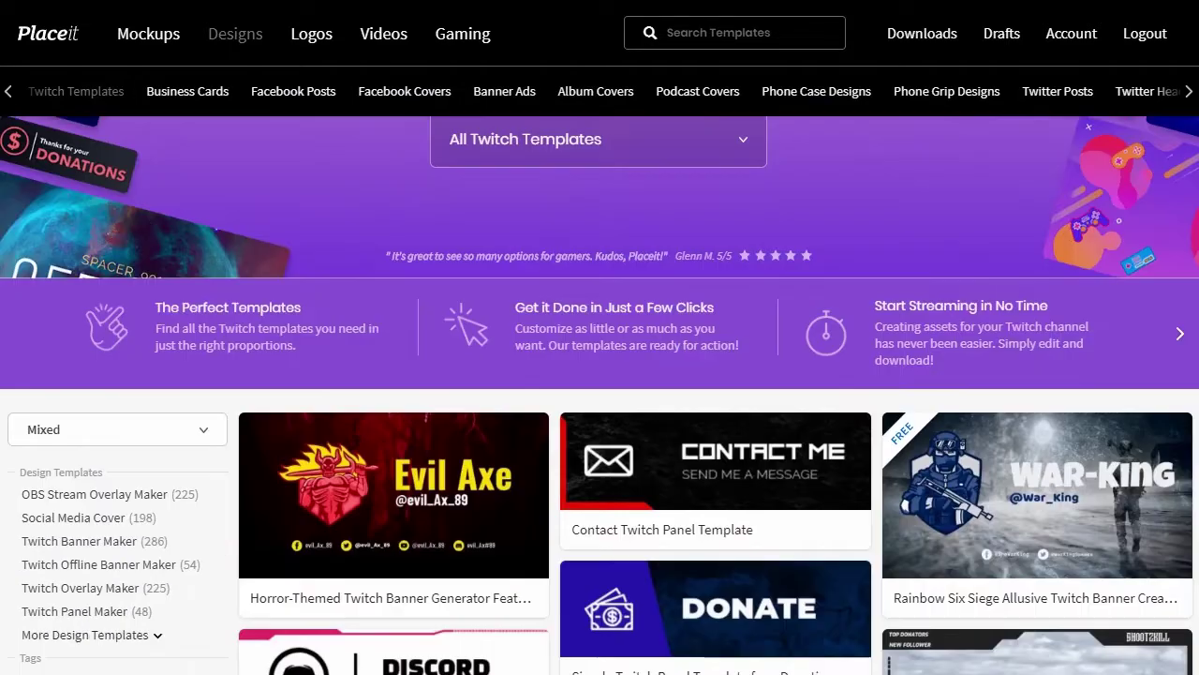
{"action": "scroll", "coordinate": [599, 393], "scroll_direction": "down", "scroll_amount": 4}
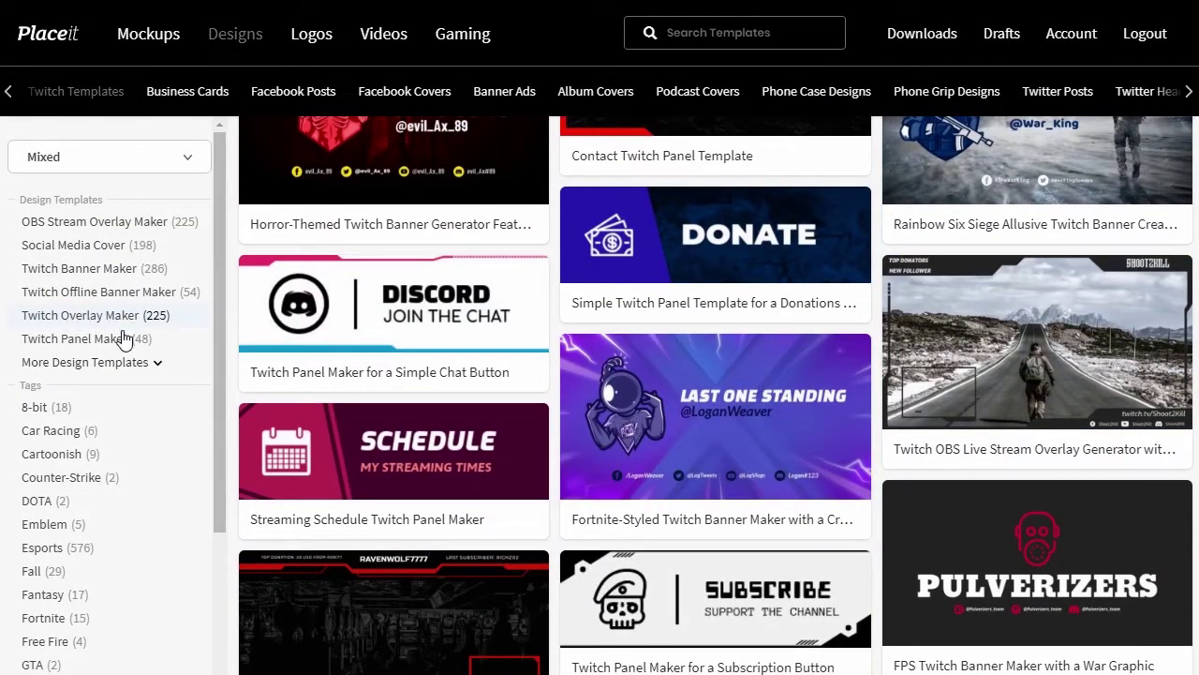
{"action": "left_click", "coordinate": [170, 270]}
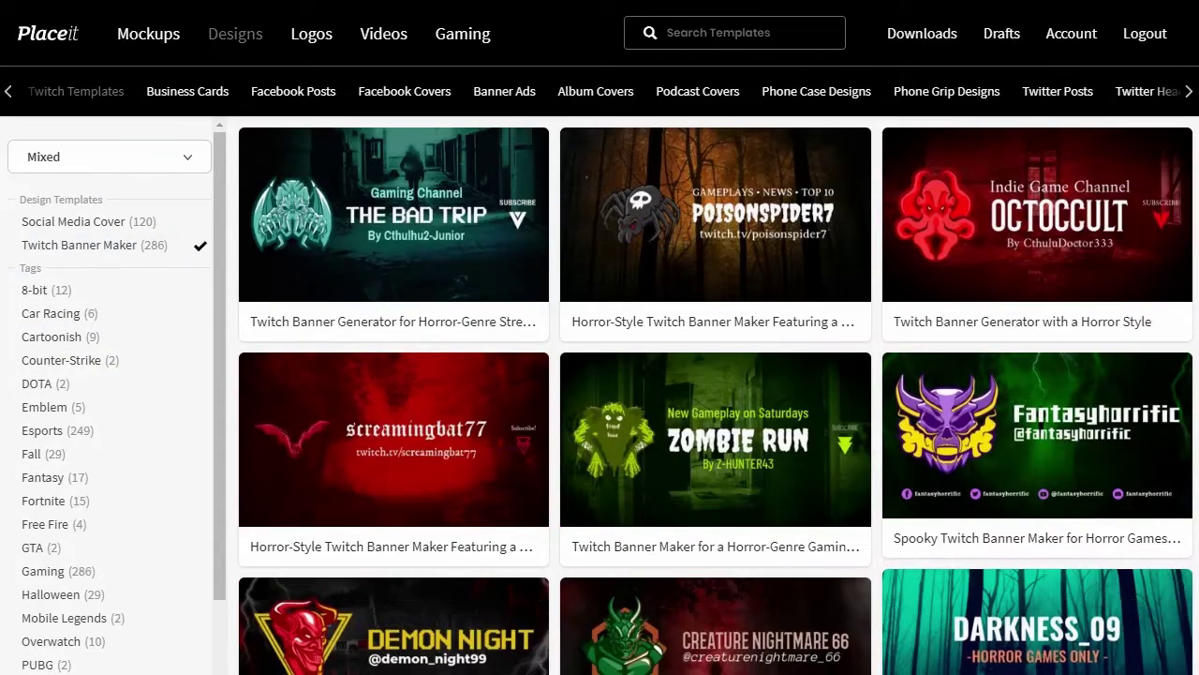
{"action": "scroll", "coordinate": [715, 396], "scroll_direction": "down", "scroll_amount": 6}
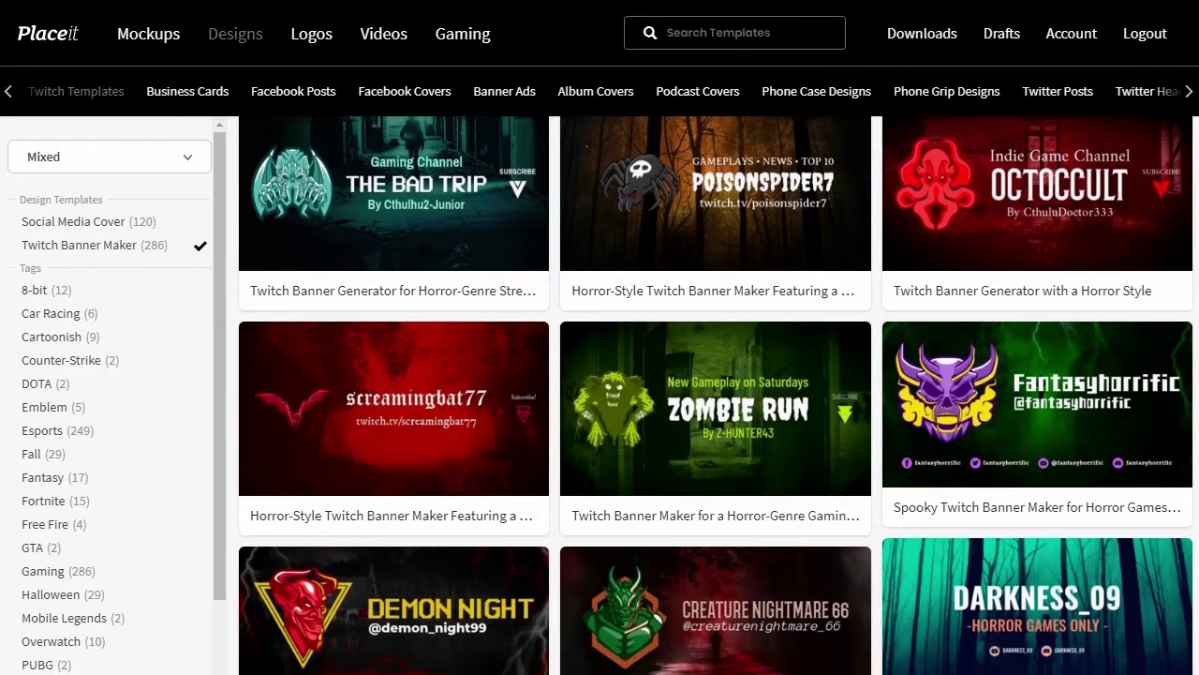
{"action": "scroll", "coordinate": [986, 381], "scroll_direction": "down", "scroll_amount": 6}
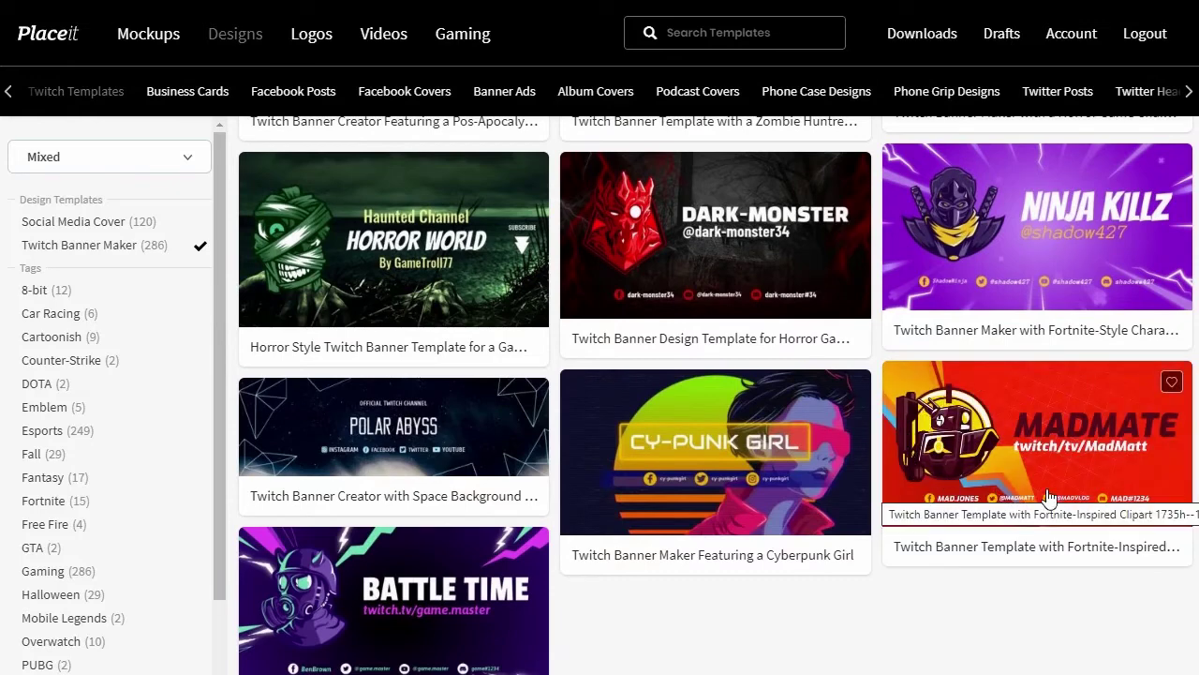
- Open the Madmate banner template and retitle it 'My Channel' with link twitch.tv/mychannel
{"action": "left_click", "coordinate": [1015, 414]}
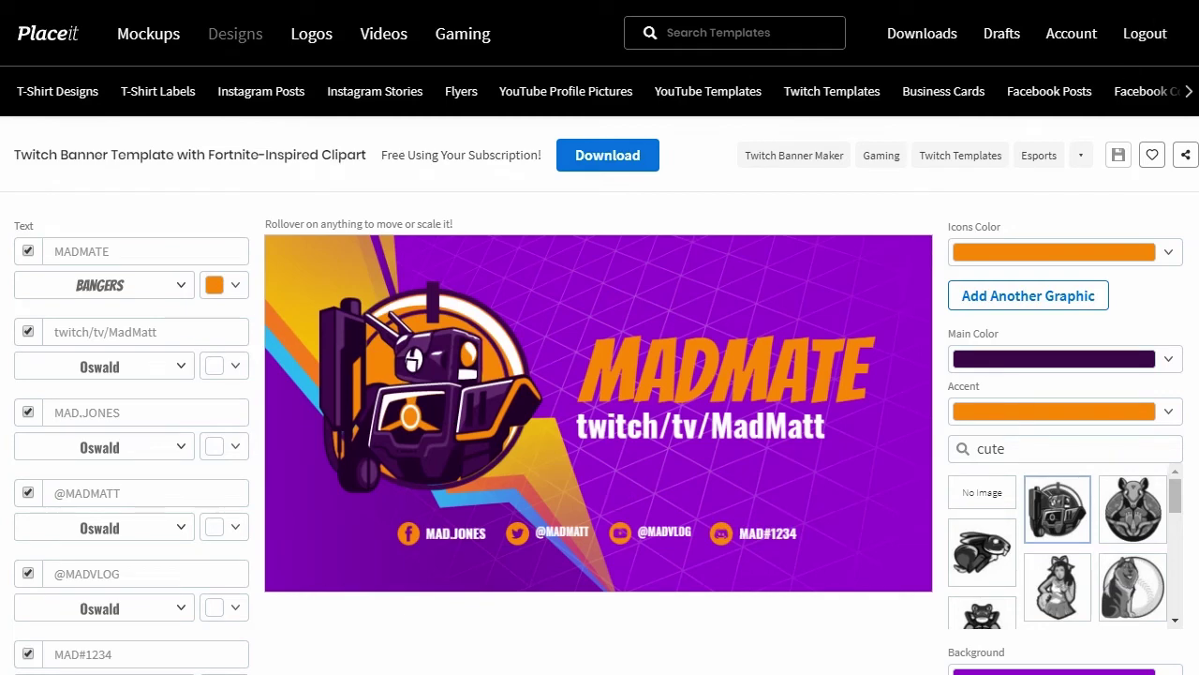
{"action": "scroll", "coordinate": [599, 375], "scroll_direction": "down", "scroll_amount": 1}
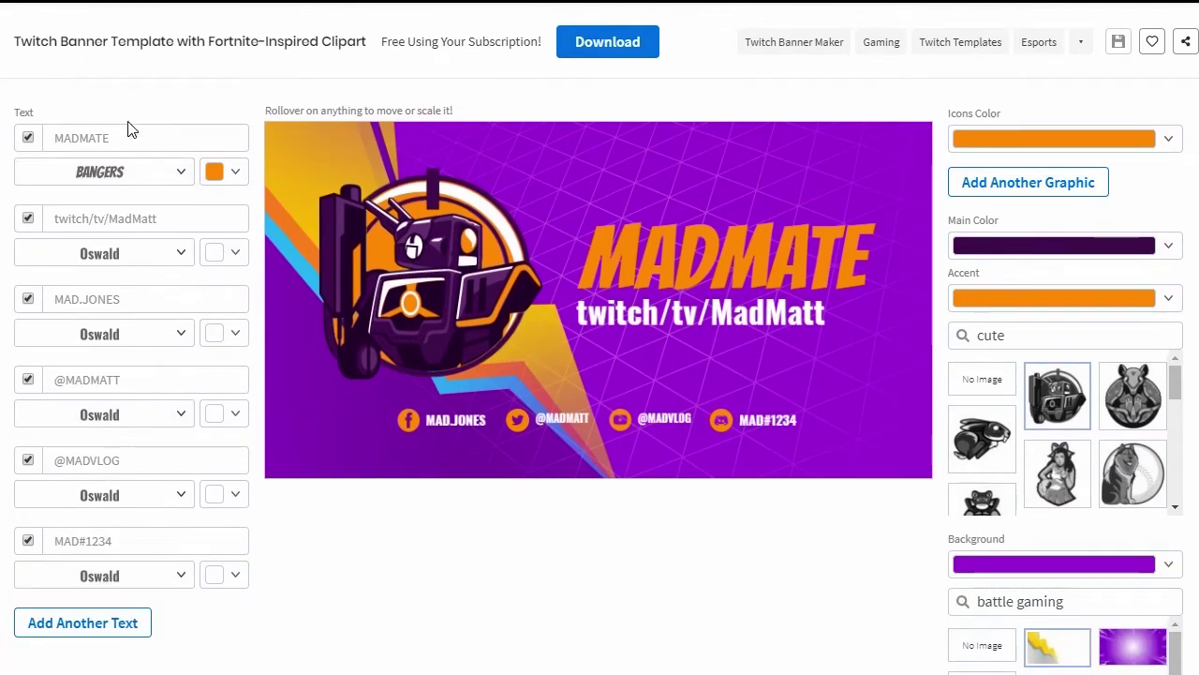
{"action": "left_click_drag", "start_coordinate": [109, 138], "coordinate": [70, 136]}
{"action": "type", "text": "My Channel"}
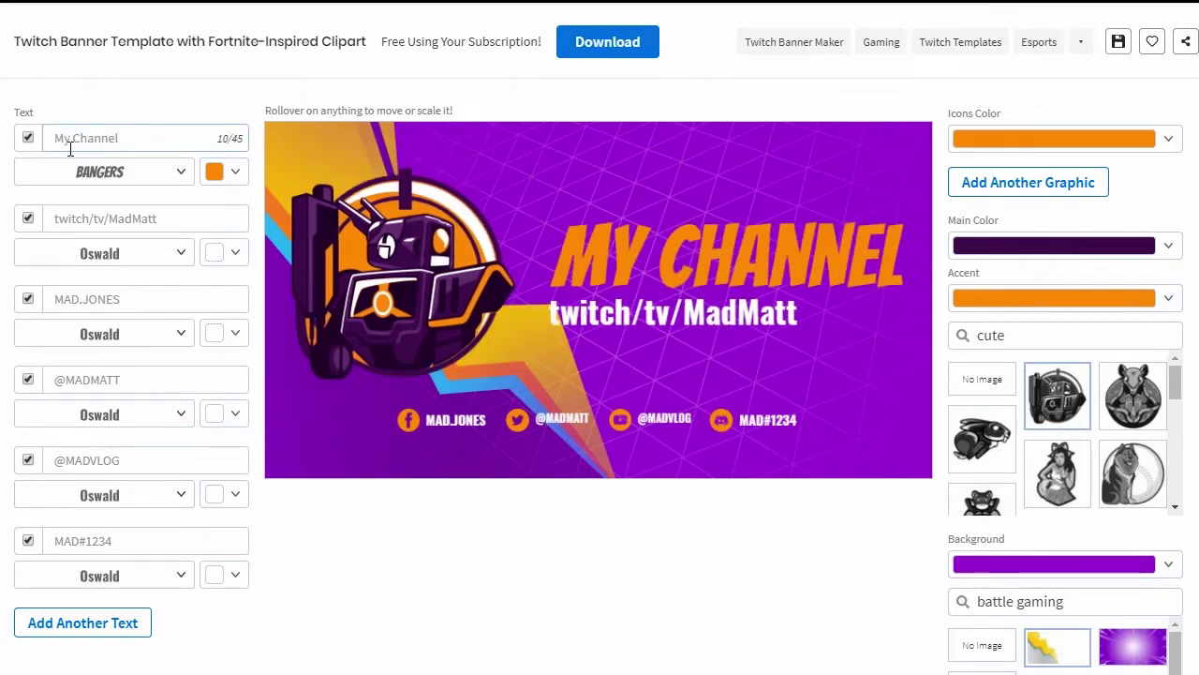
{"action": "left_click_drag", "start_coordinate": [182, 216], "coordinate": [94, 233]}
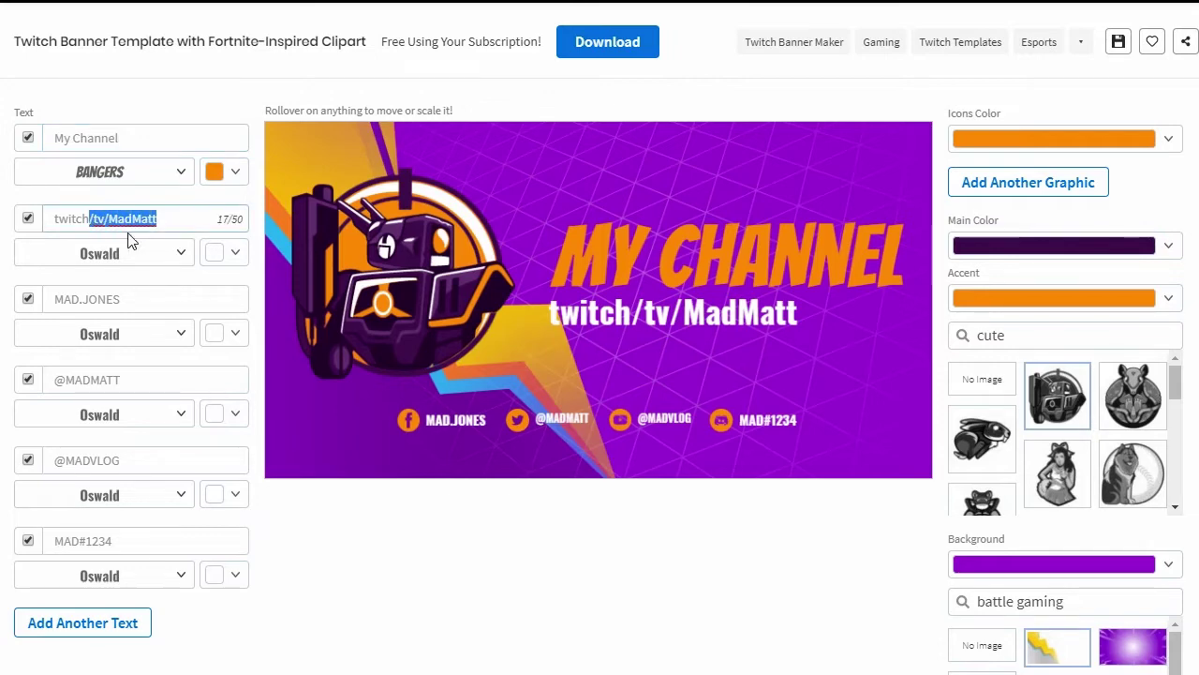
{"action": "type", "text": ".tv/mychanne"}
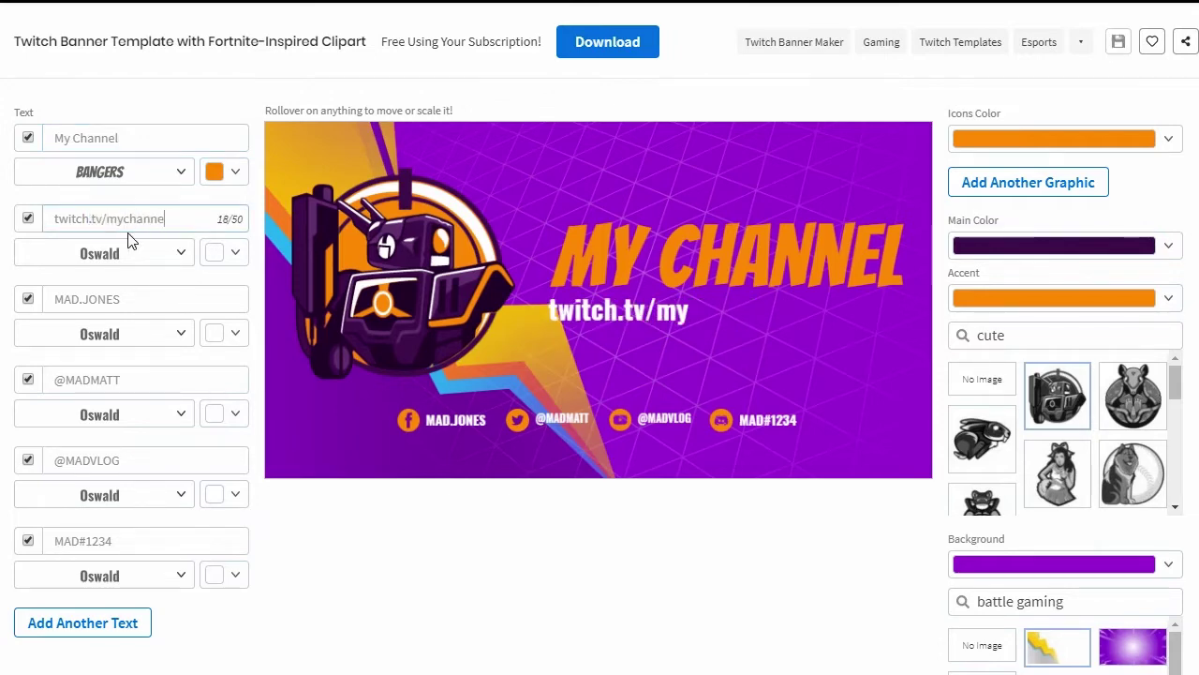
{"action": "type", "text": "l"}
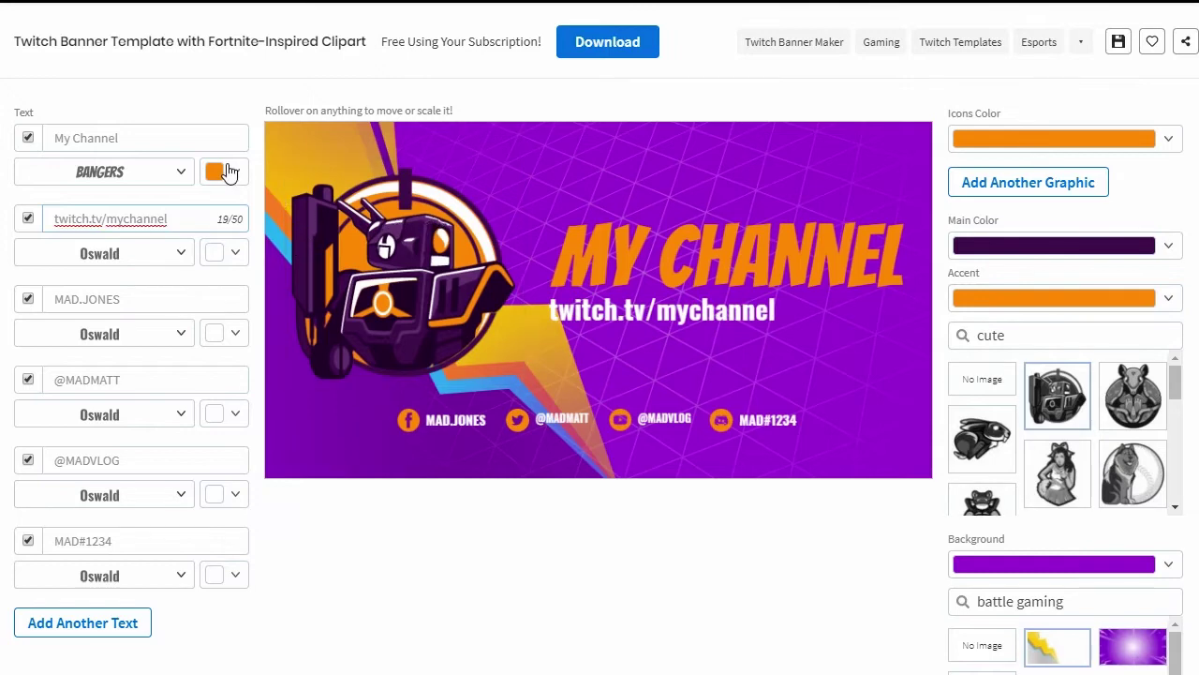
- Make the My Channel title dark navy in the Exo font
{"action": "left_click", "coordinate": [217, 172]}
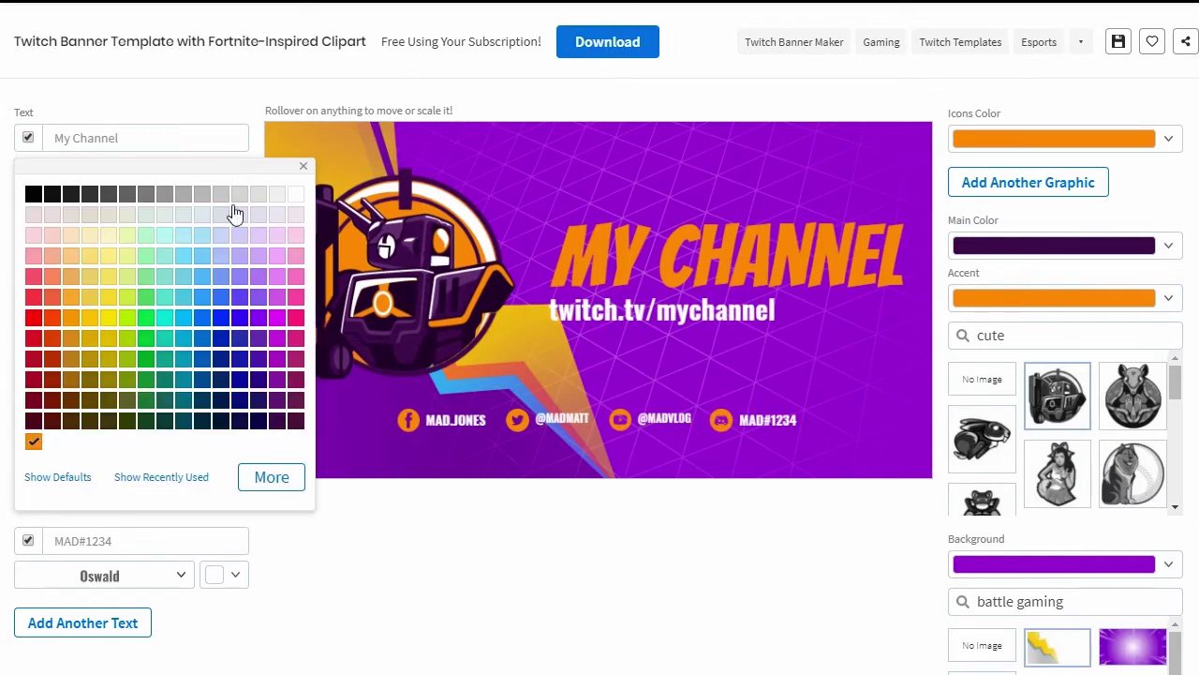
{"action": "left_click", "coordinate": [221, 409]}
{"action": "left_click", "coordinate": [478, 529]}
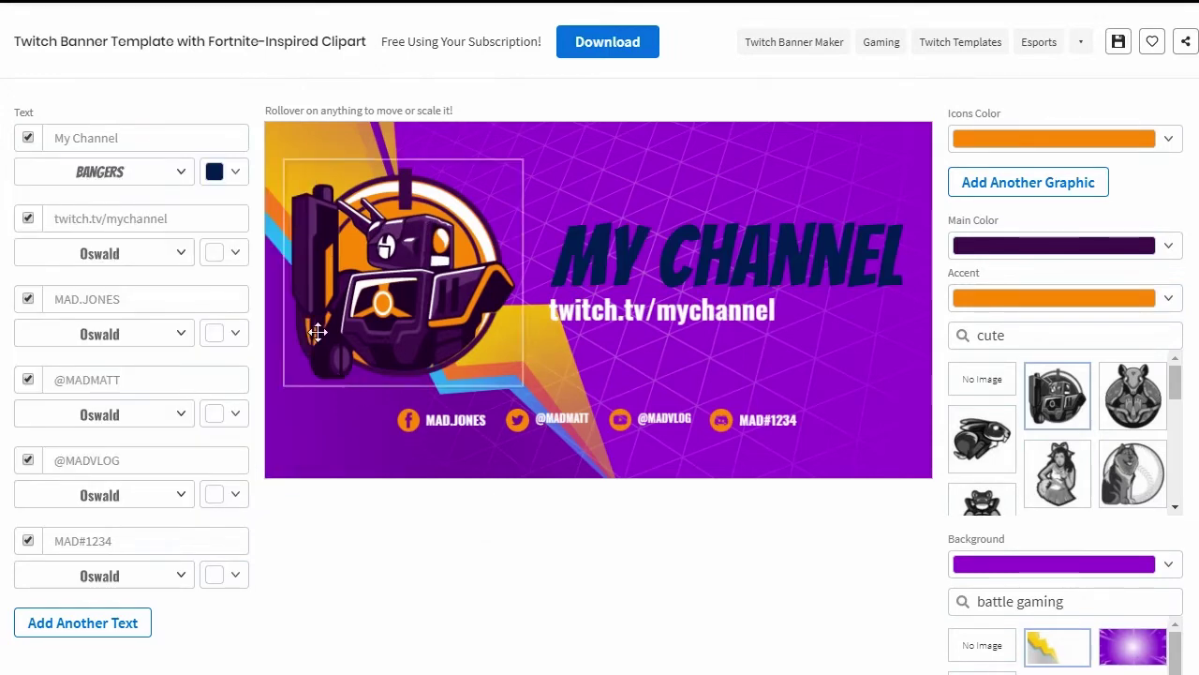
{"action": "left_click", "coordinate": [172, 180]}
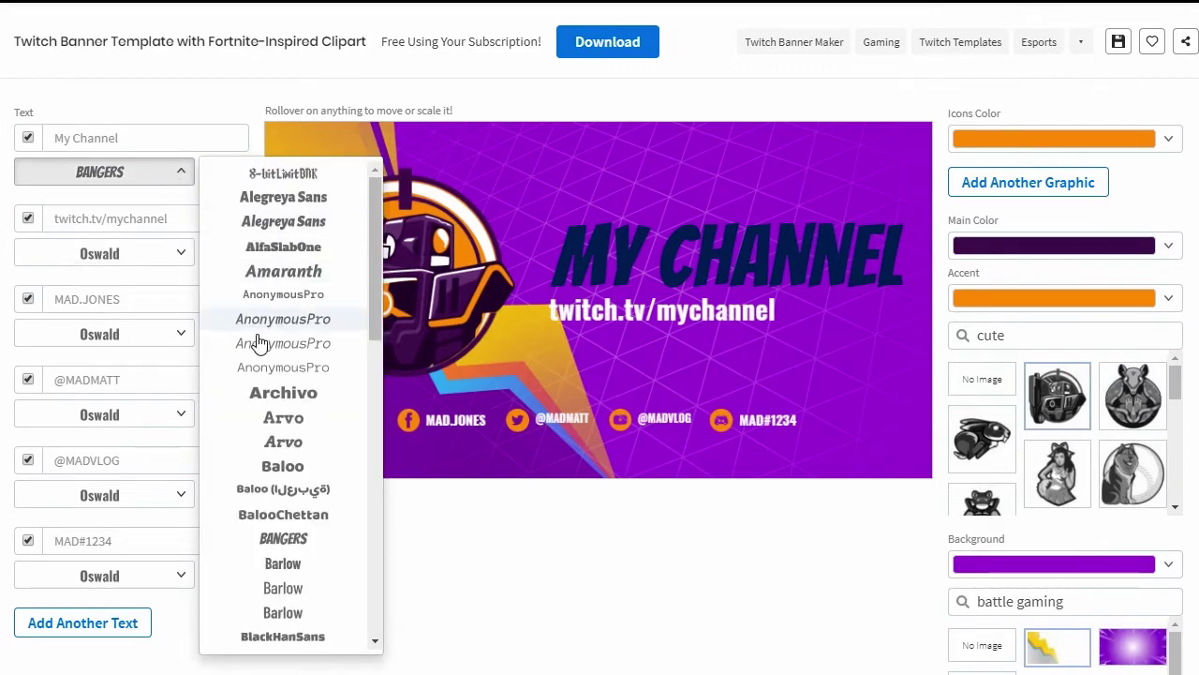
{"action": "scroll", "coordinate": [297, 485], "scroll_direction": "down", "scroll_amount": 4}
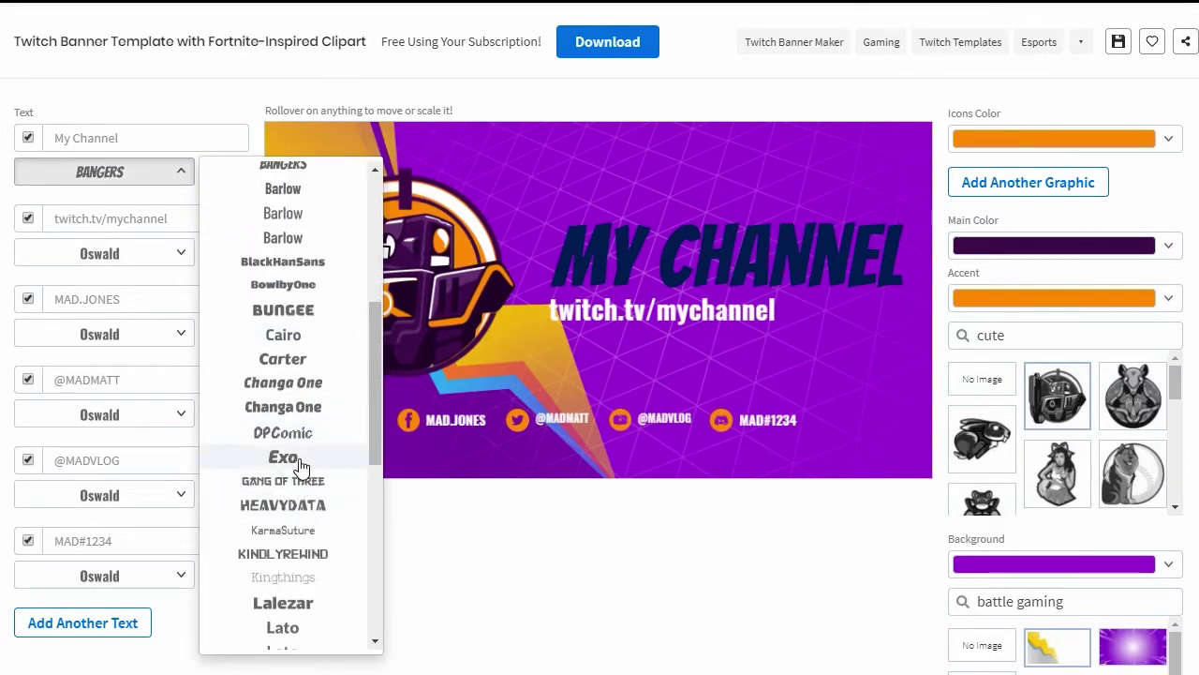
{"action": "left_click", "coordinate": [300, 468]}
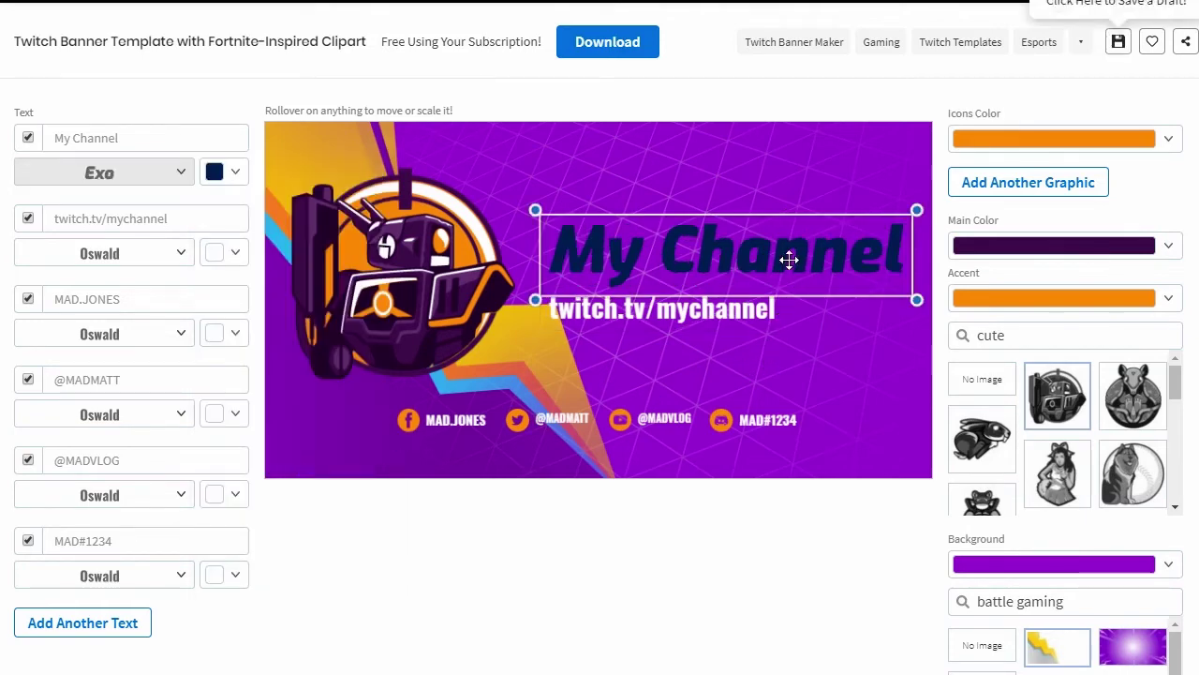
- Move the link line down and right, with the title just above it
{"action": "left_click_drag", "start_coordinate": [781, 269], "coordinate": [759, 234]}
{"action": "left_click_drag", "start_coordinate": [698, 317], "coordinate": [857, 393]}
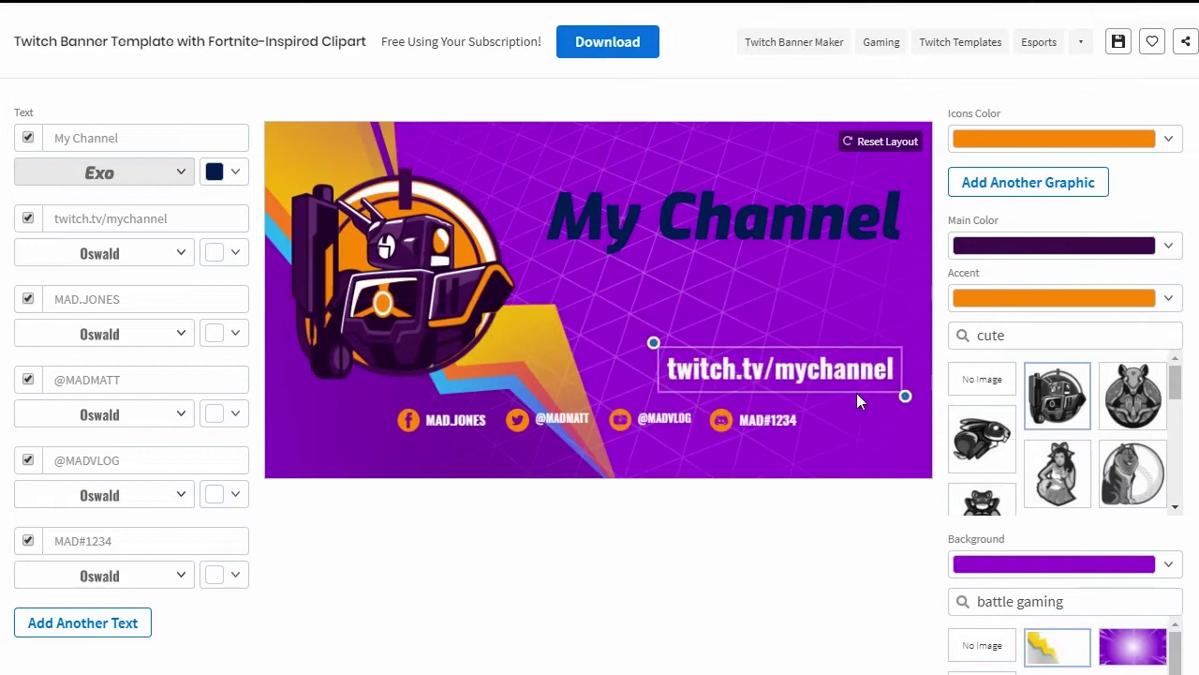
{"action": "left_click_drag", "start_coordinate": [834, 212], "coordinate": [816, 398]}
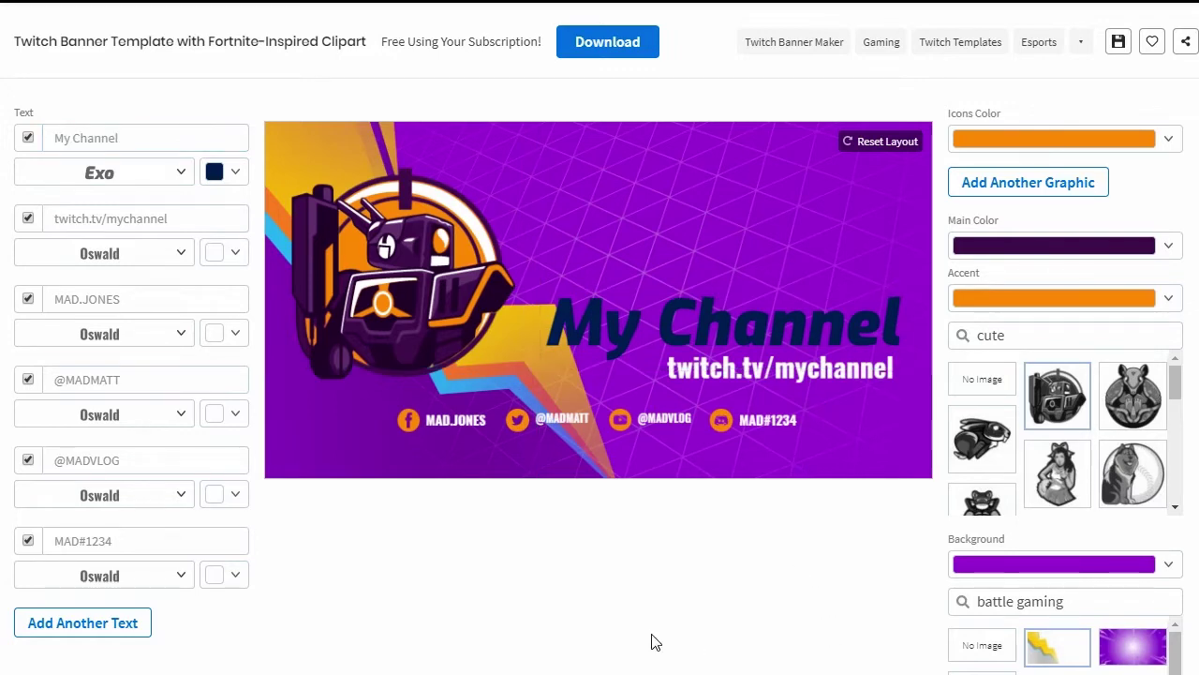
- Remove the robot mascot graphic and add an empty second graphic slot
{"action": "left_click_drag", "start_coordinate": [396, 273], "coordinate": [424, 289]}
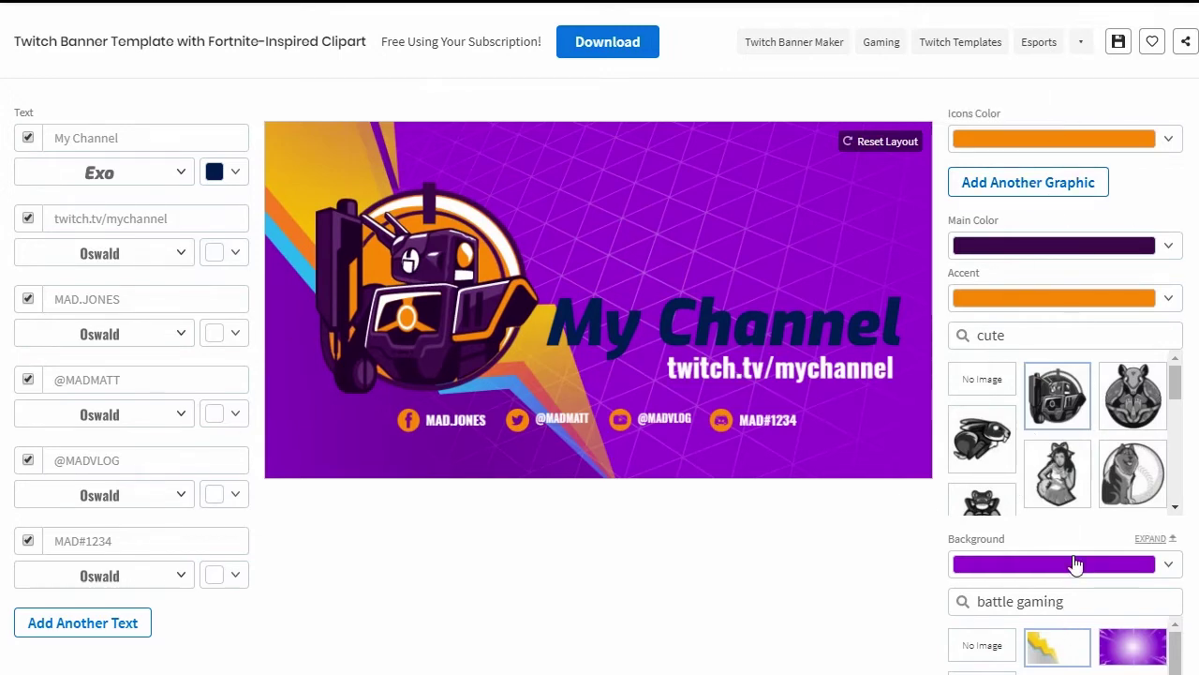
{"action": "left_click", "coordinate": [982, 392]}
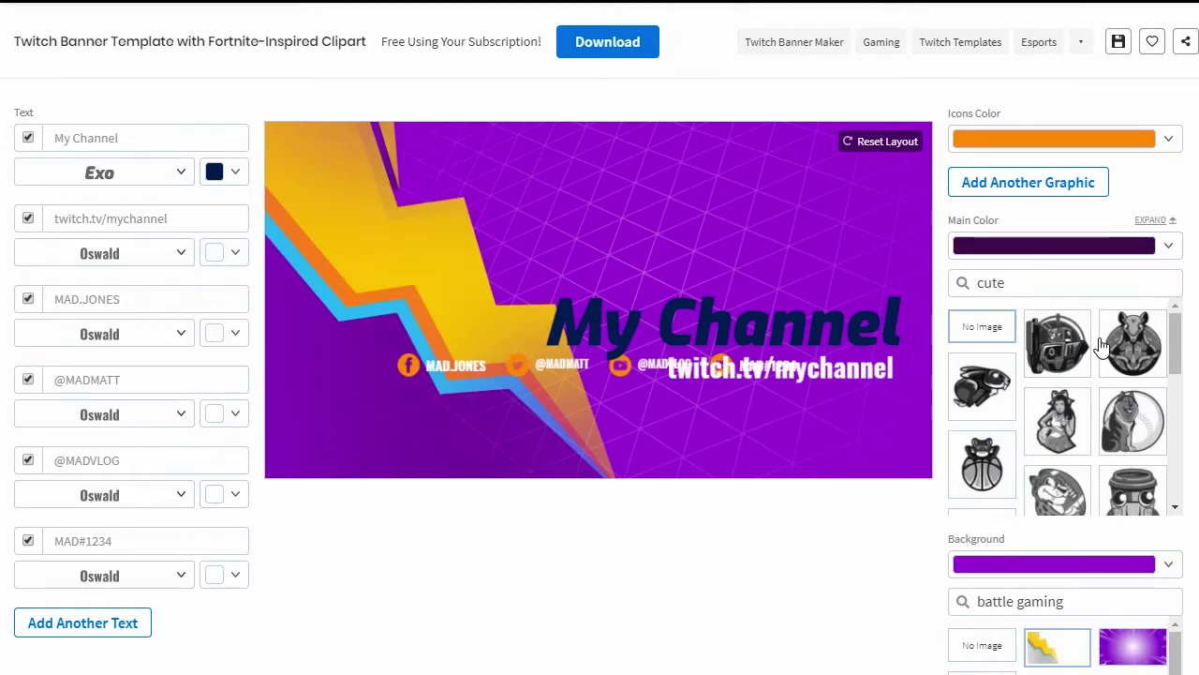
{"action": "left_click", "coordinate": [1059, 184]}
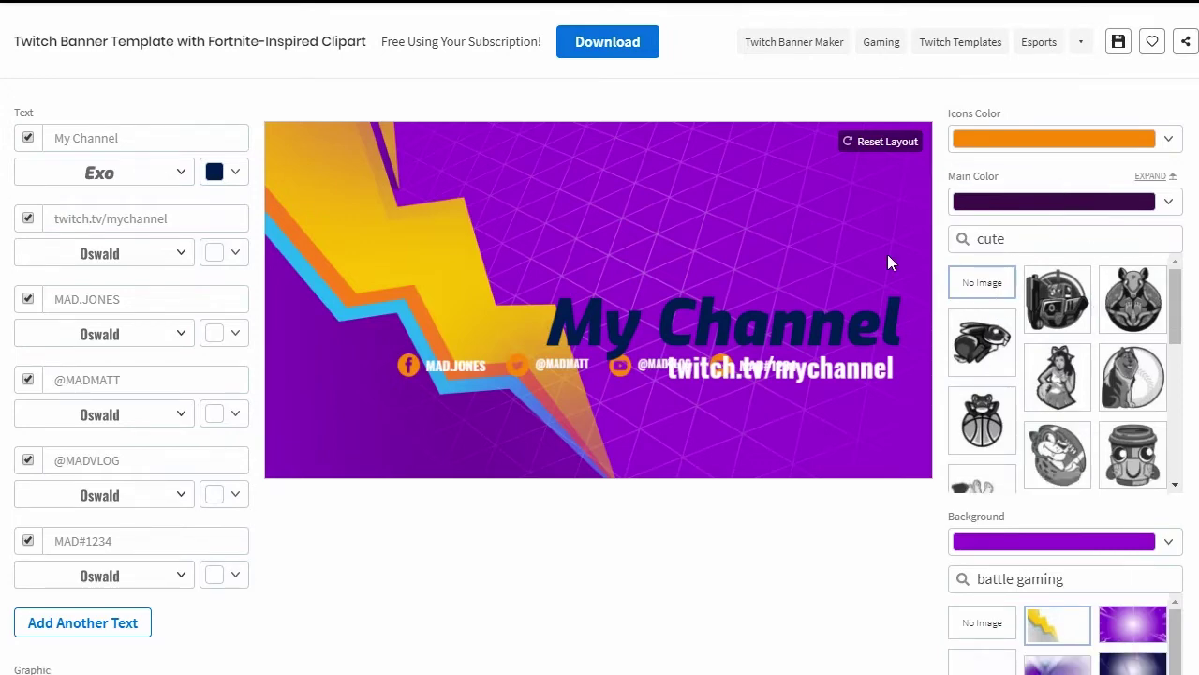
{"action": "scroll", "coordinate": [265, 439], "scroll_direction": "down", "scroll_amount": 3}
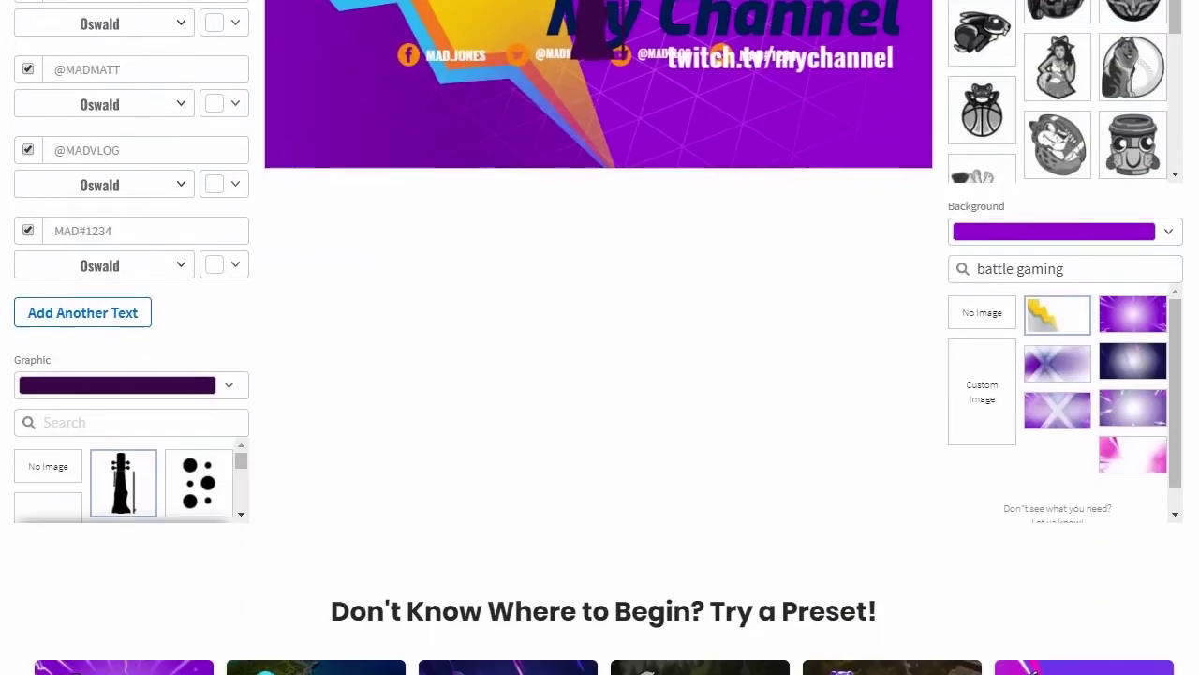
{"action": "scroll", "coordinate": [241, 453], "scroll_direction": "down", "scroll_amount": 2}
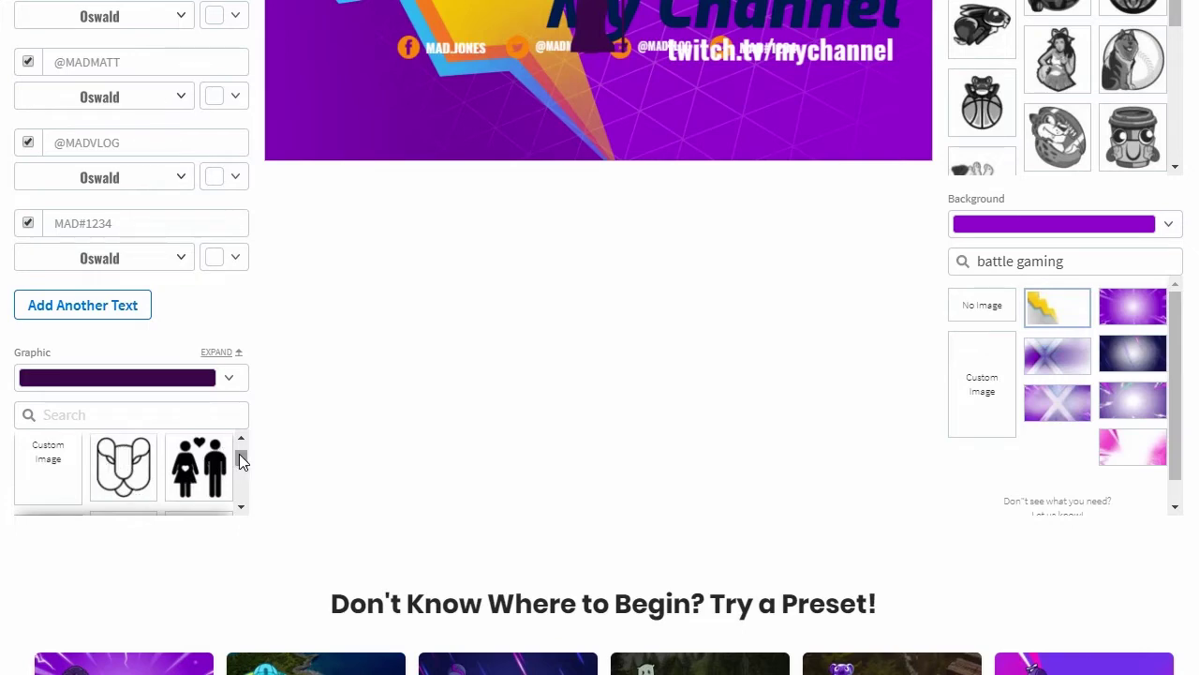
{"action": "scroll", "coordinate": [239, 453], "scroll_direction": "up", "scroll_amount": 2}
{"action": "scroll", "coordinate": [346, 492], "scroll_direction": "up", "scroll_amount": 1}
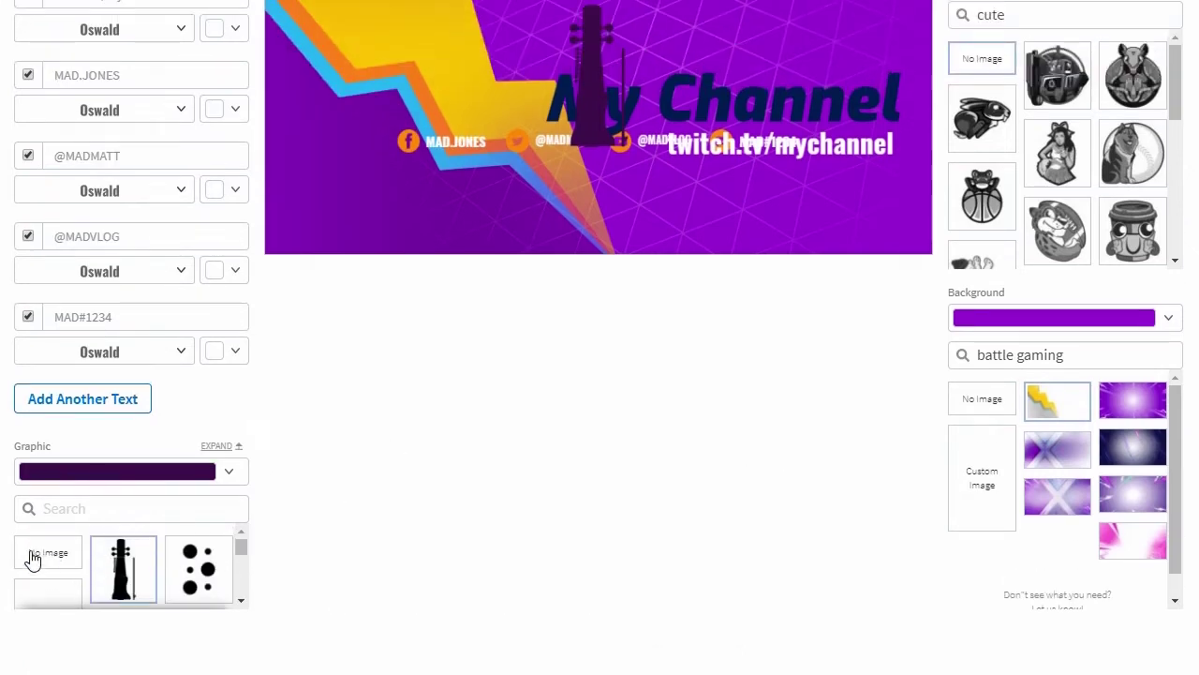
{"action": "scroll", "coordinate": [659, 477], "scroll_direction": "up", "scroll_amount": 3}
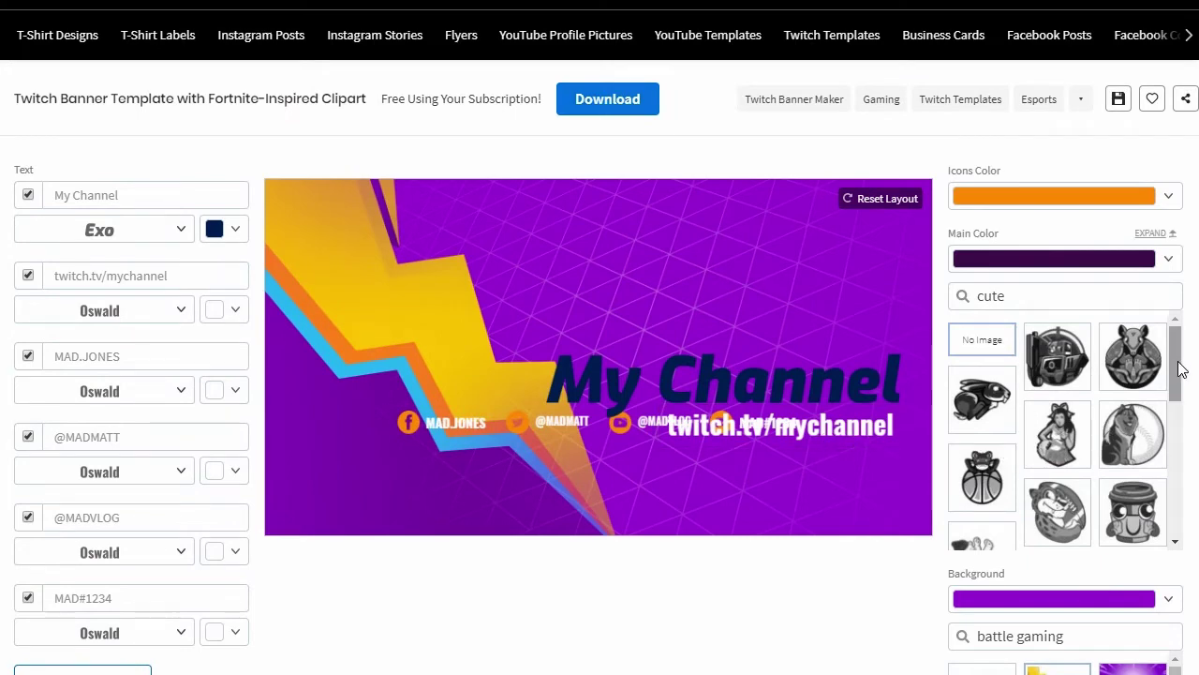
- Place the fairy clipart with a pink accent and enlarge it on the banner's left
{"action": "scroll", "coordinate": [1177, 372], "scroll_direction": "down", "scroll_amount": 3}
{"action": "scroll", "coordinate": [1177, 373], "scroll_direction": "down", "scroll_amount": 3}
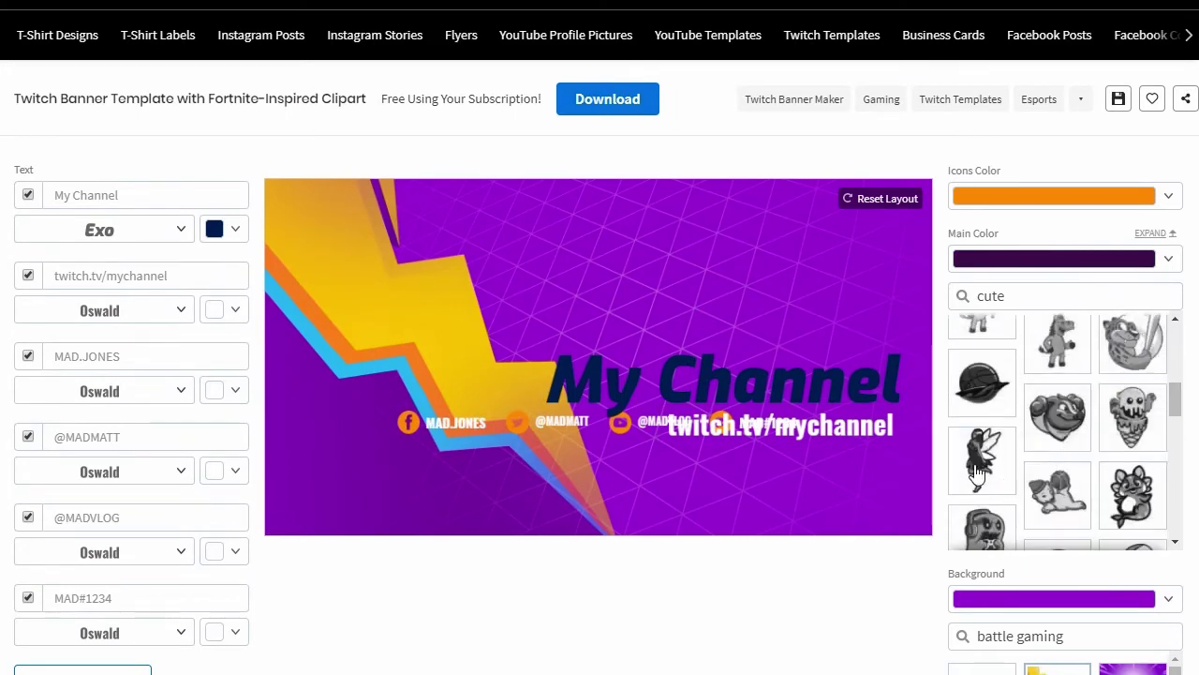
{"action": "left_click", "coordinate": [977, 468]}
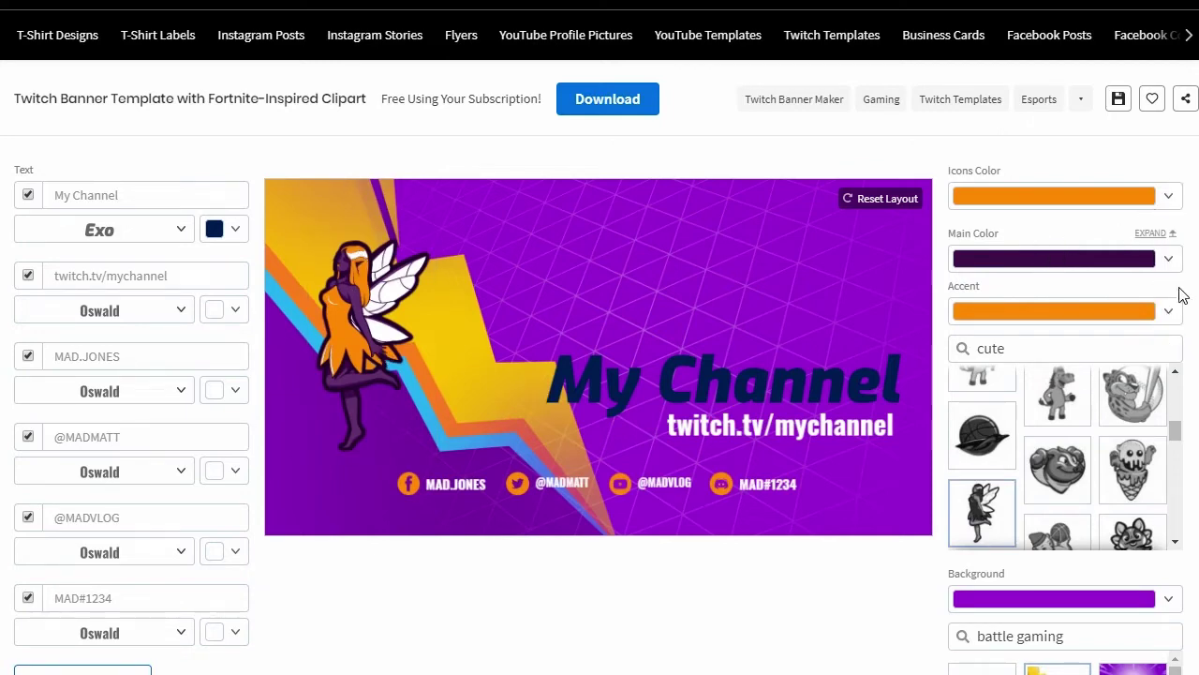
{"action": "left_click", "coordinate": [1169, 312]}
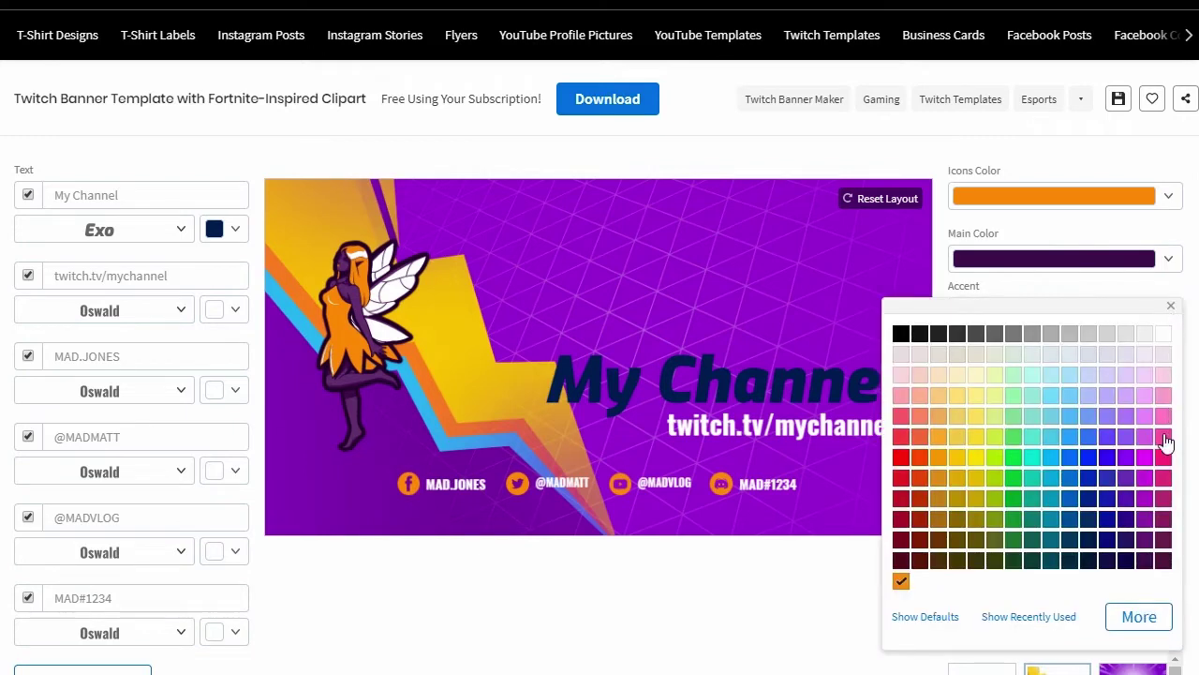
{"action": "left_click", "coordinate": [1163, 437]}
{"action": "left_click_drag", "start_coordinate": [438, 461], "coordinate": [575, 525]}
{"action": "left_click", "coordinate": [744, 621]}
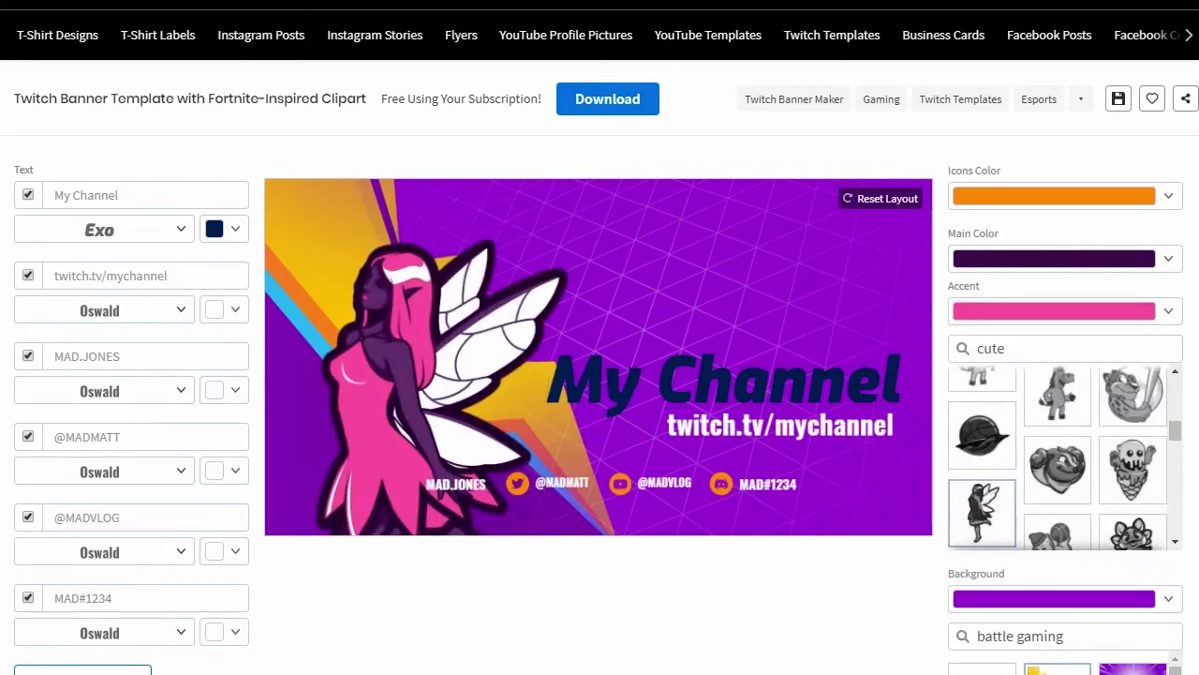
- Make the background pink with the pink streaks image and raise the fairy slightly
{"action": "left_click", "coordinate": [1170, 604]}
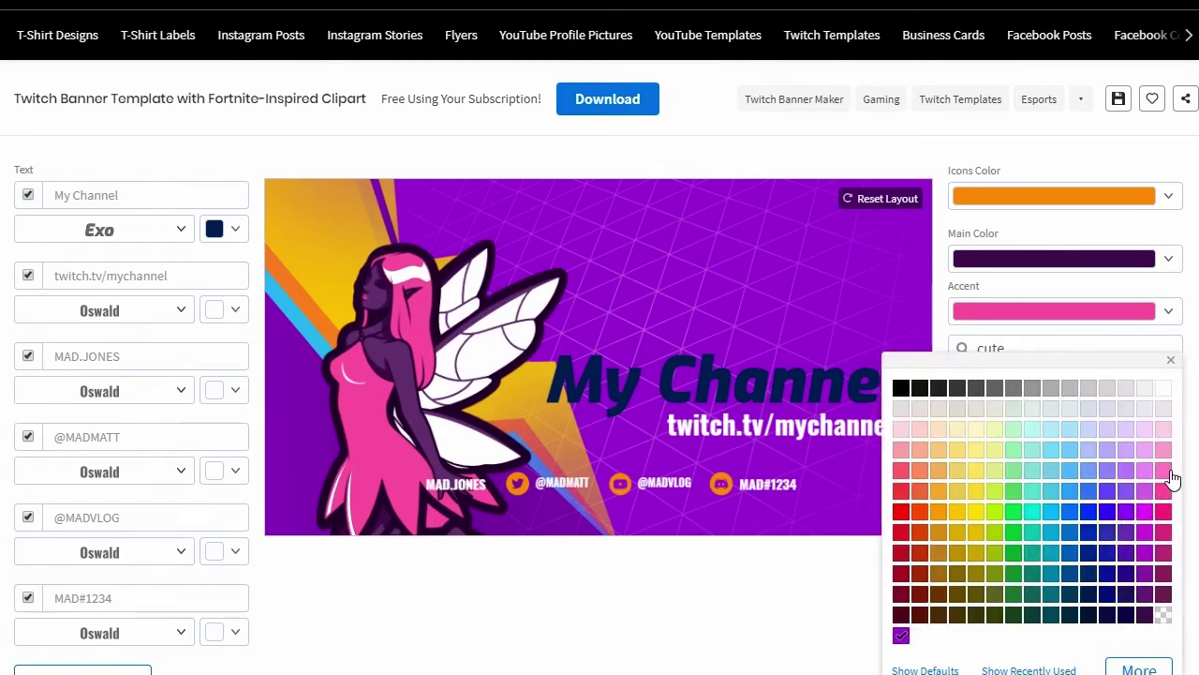
{"action": "left_click", "coordinate": [1165, 470]}
{"action": "left_click", "coordinate": [709, 634]}
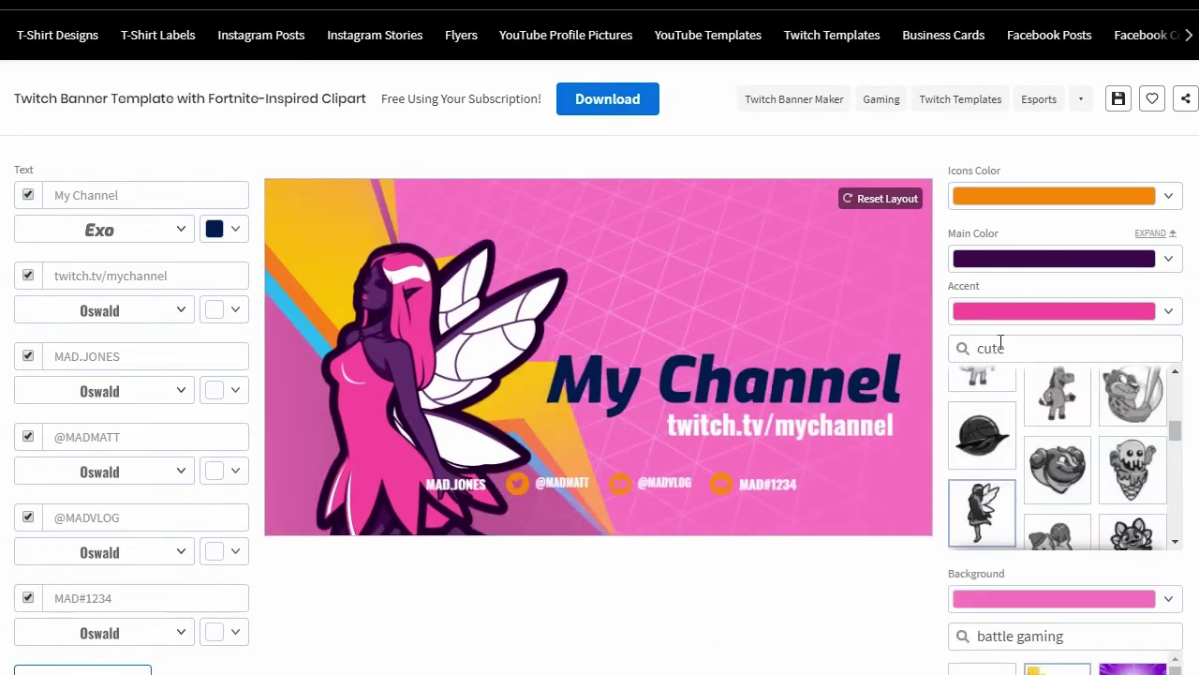
{"action": "scroll", "coordinate": [1106, 339], "scroll_direction": "down", "scroll_amount": 4}
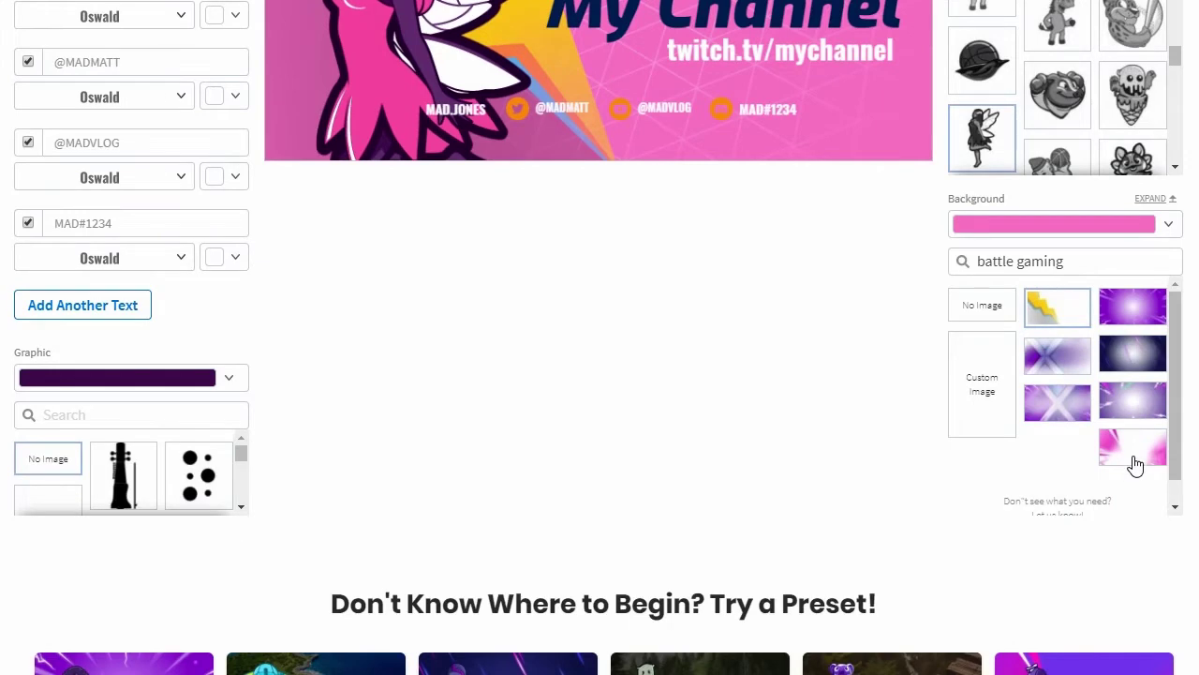
{"action": "left_click", "coordinate": [1125, 450]}
{"action": "scroll", "coordinate": [899, 441], "scroll_direction": "up", "scroll_amount": 3}
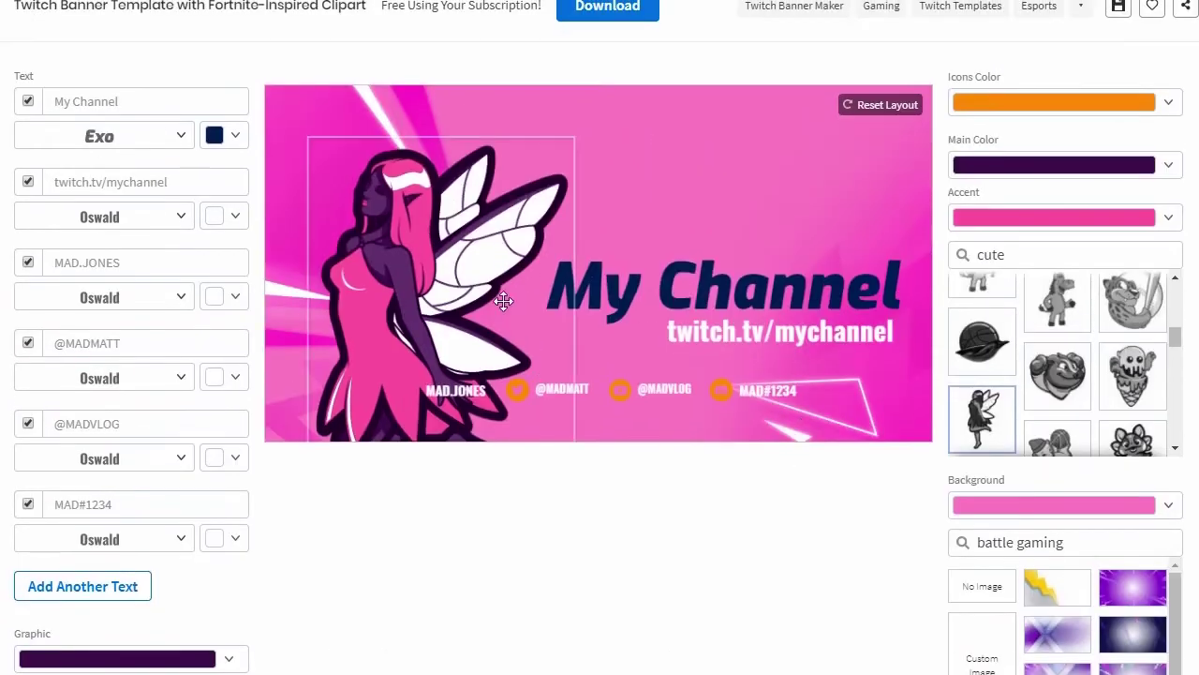
{"action": "left_click_drag", "start_coordinate": [417, 305], "coordinate": [417, 274]}
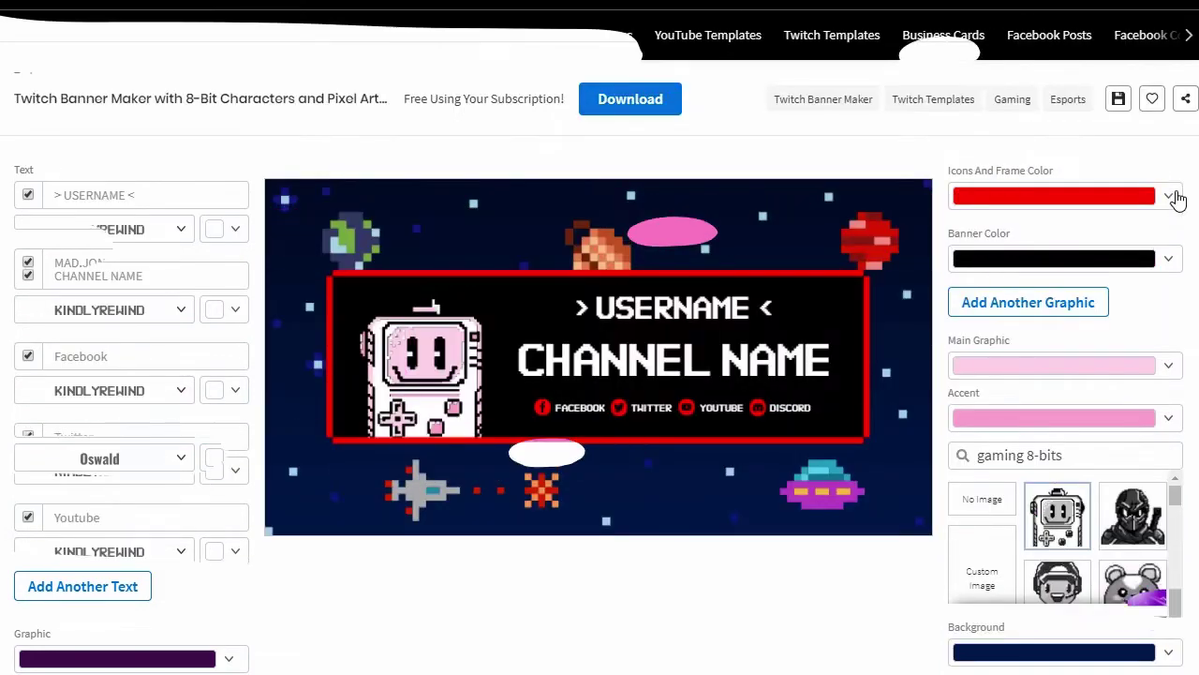
- On the 8-bit template, make the frame light cyan, buttons blue, and apply the beach background
{"action": "left_click", "coordinate": [1169, 193]}
{"action": "left_click", "coordinate": [1052, 325]}
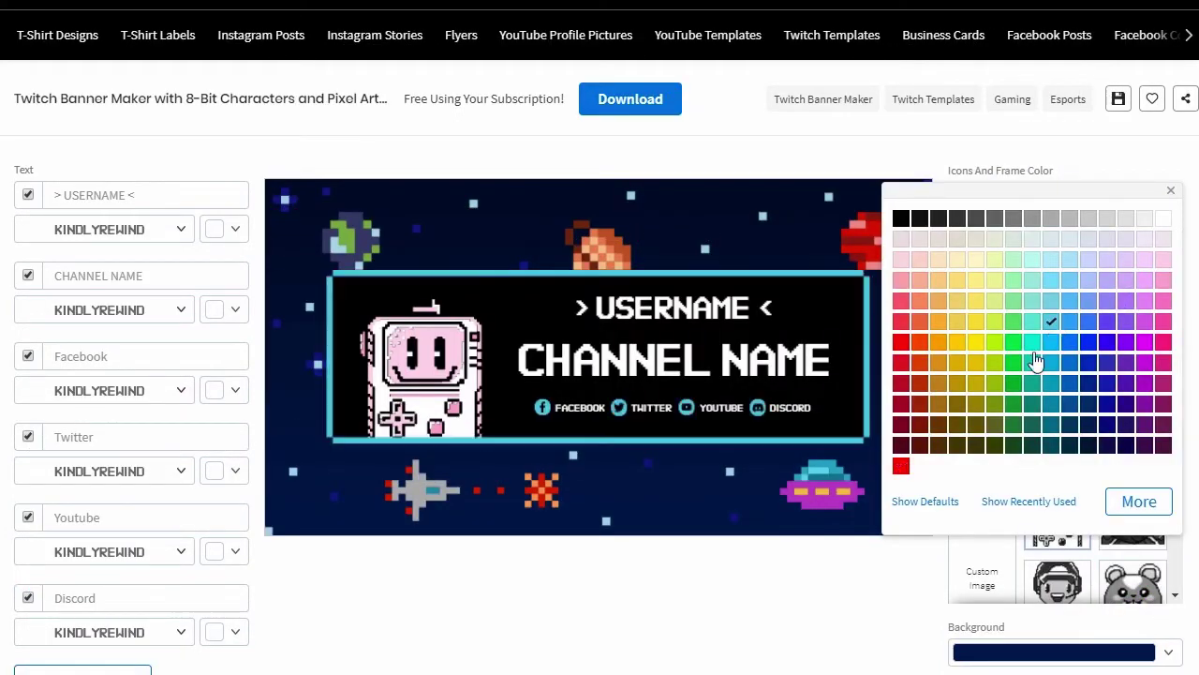
{"action": "left_click", "coordinate": [863, 607]}
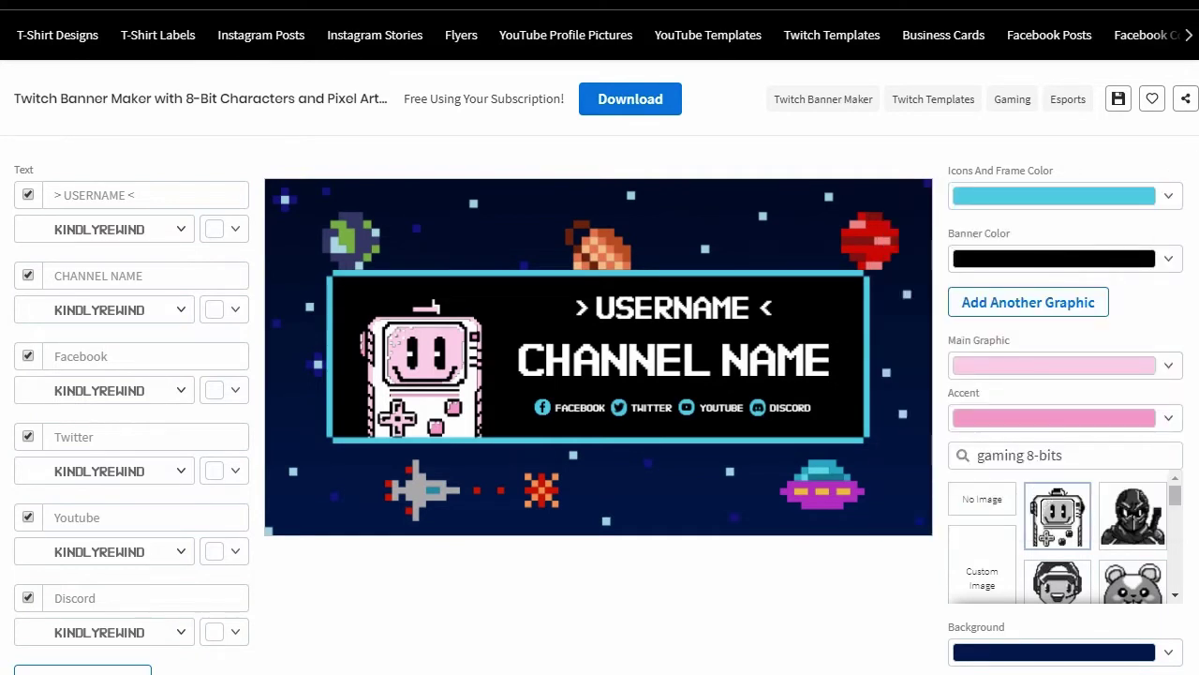
{"action": "left_click", "coordinate": [1167, 417]}
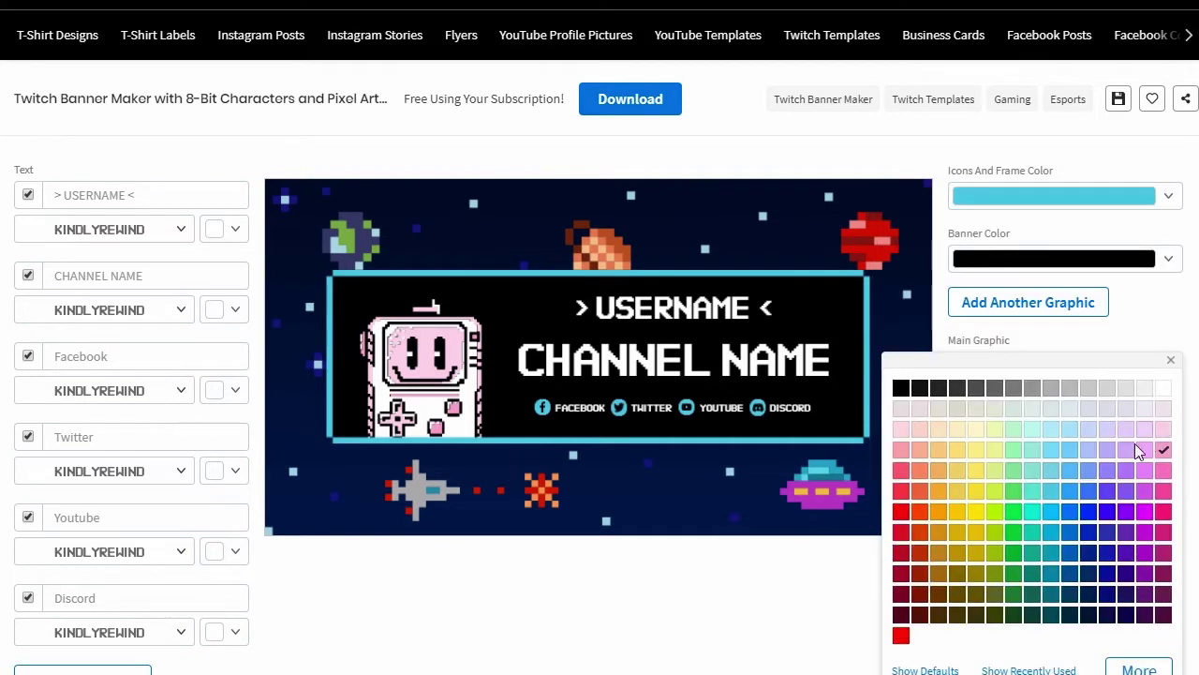
{"action": "left_click", "coordinate": [1070, 517]}
{"action": "scroll", "coordinate": [1069, 517], "scroll_direction": "down", "scroll_amount": 3}
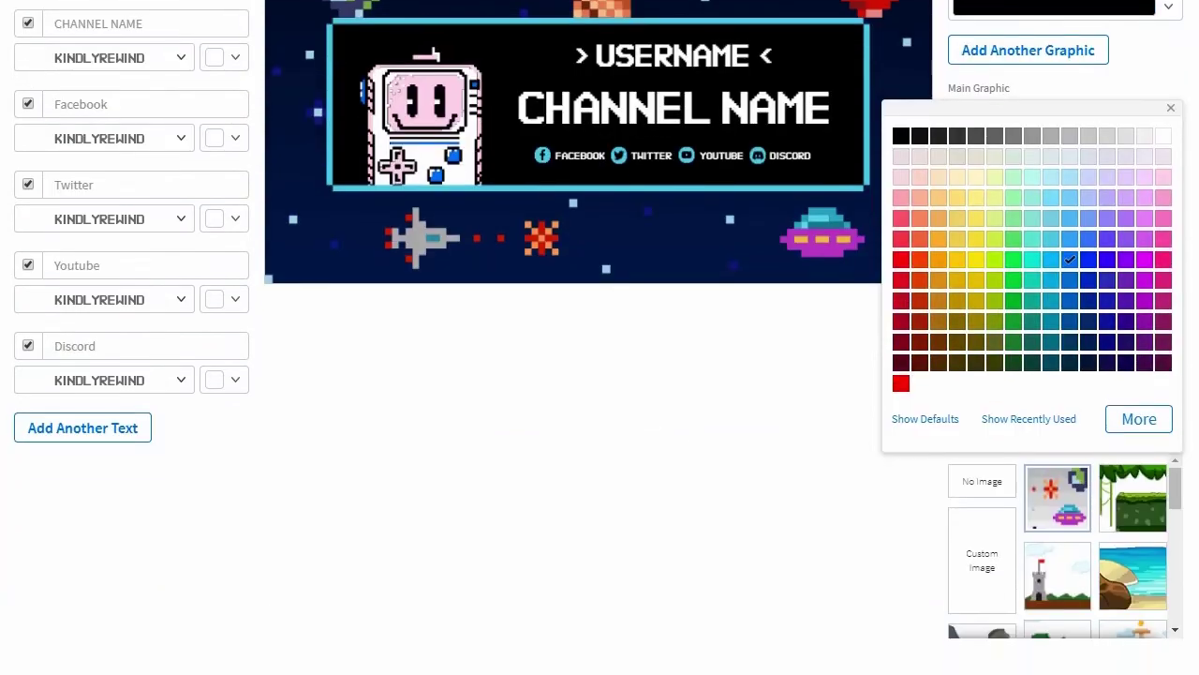
{"action": "left_click", "coordinate": [1134, 518]}
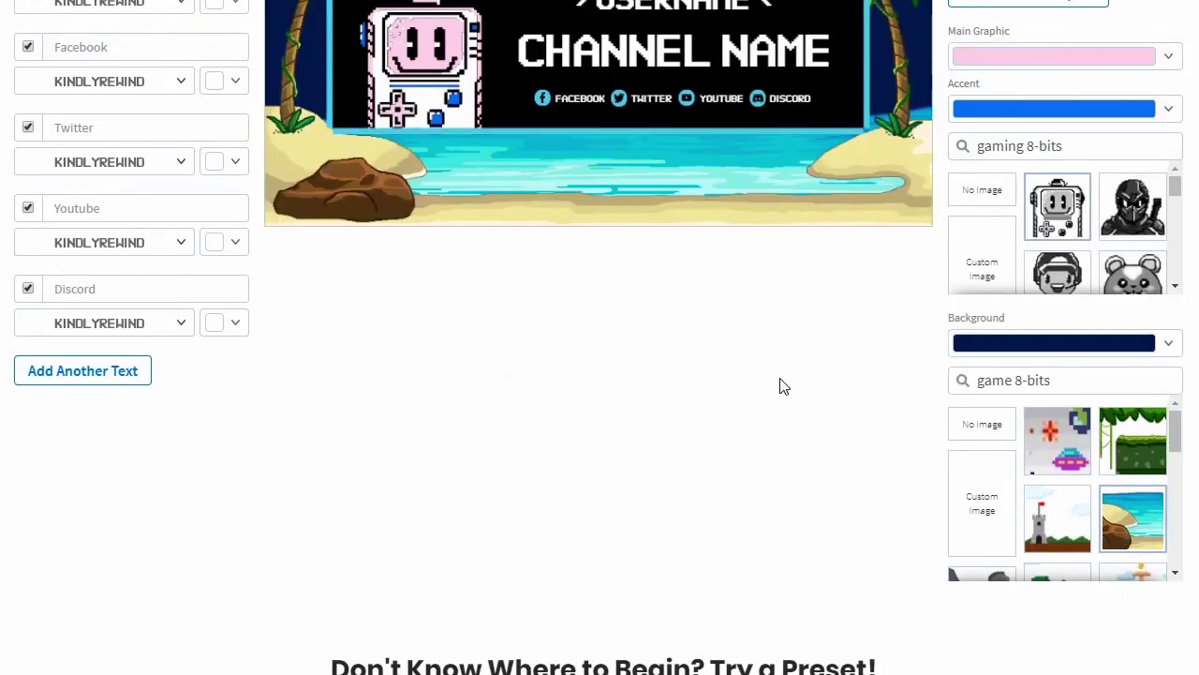
{"action": "scroll", "coordinate": [784, 387], "scroll_direction": "up", "scroll_amount": 2}
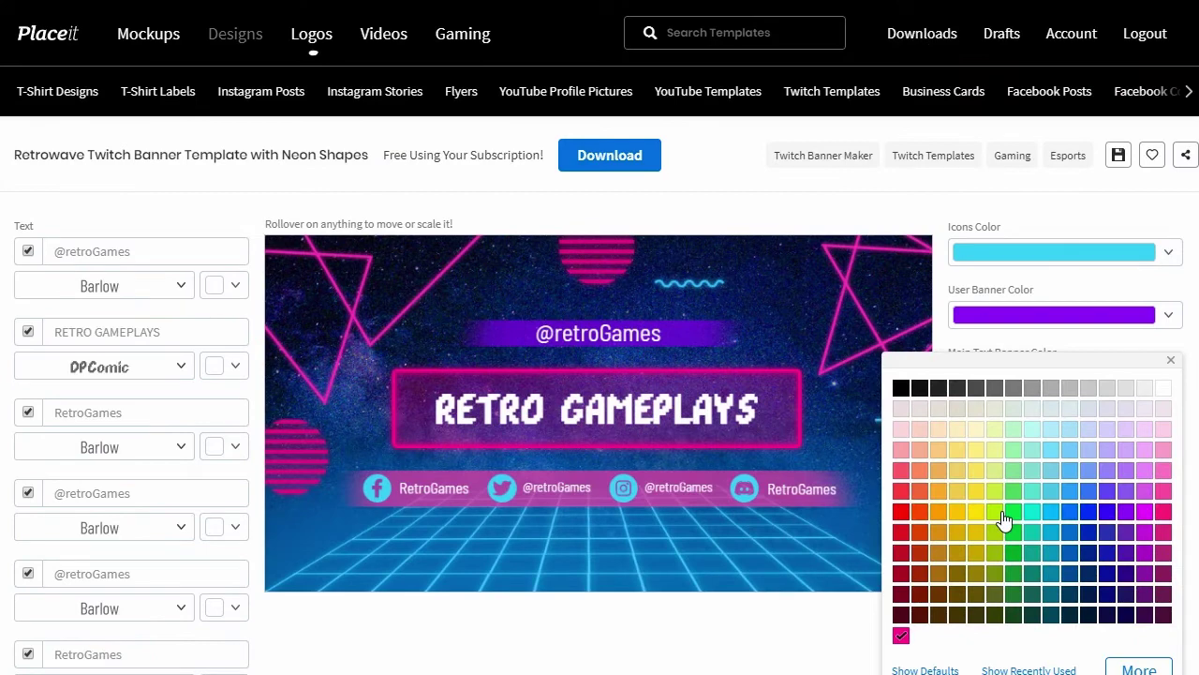
- On the Retrowave template, make the text frame green and switch to the red sunset background
{"action": "left_click", "coordinate": [996, 512]}
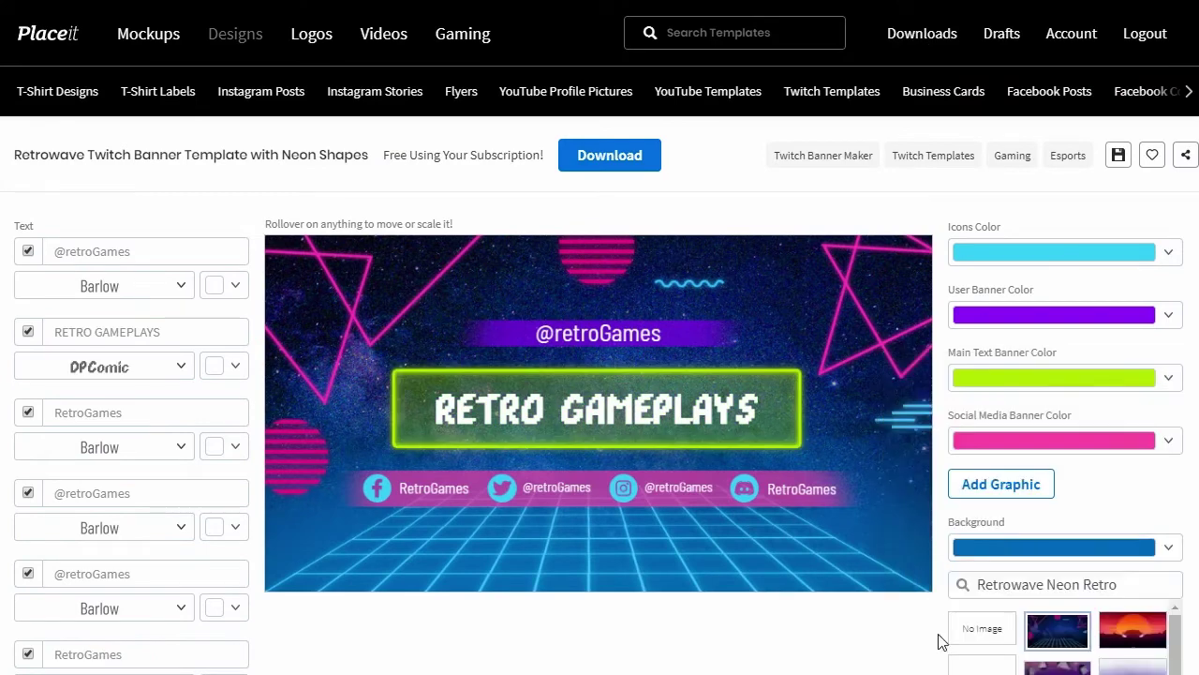
{"action": "left_click", "coordinate": [1166, 549]}
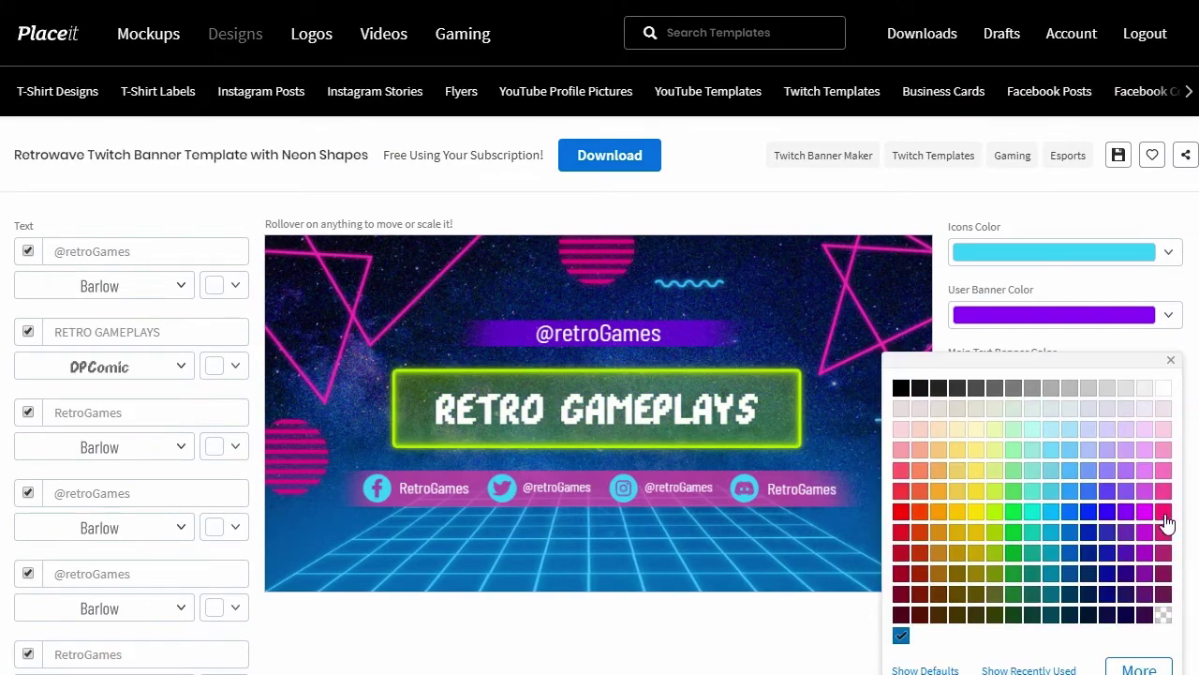
{"action": "left_click", "coordinate": [993, 512]}
{"action": "left_click", "coordinate": [813, 642]}
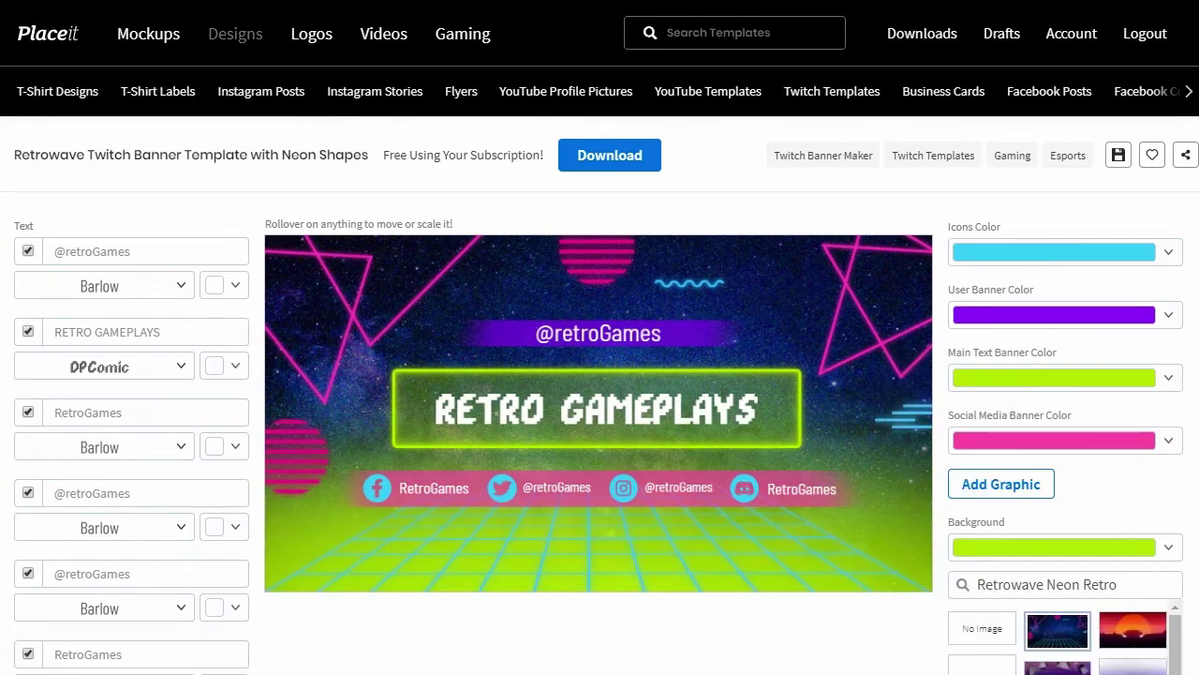
{"action": "scroll", "coordinate": [1193, 475], "scroll_direction": "down", "scroll_amount": 1}
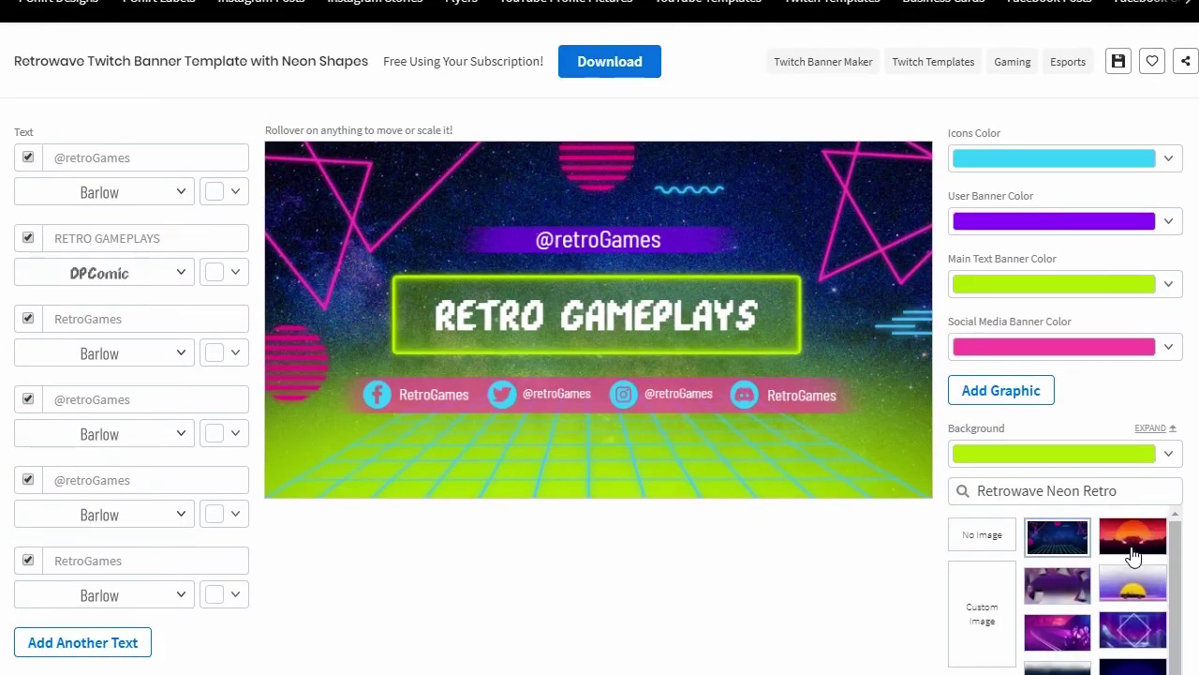
{"action": "left_click", "coordinate": [1134, 553]}
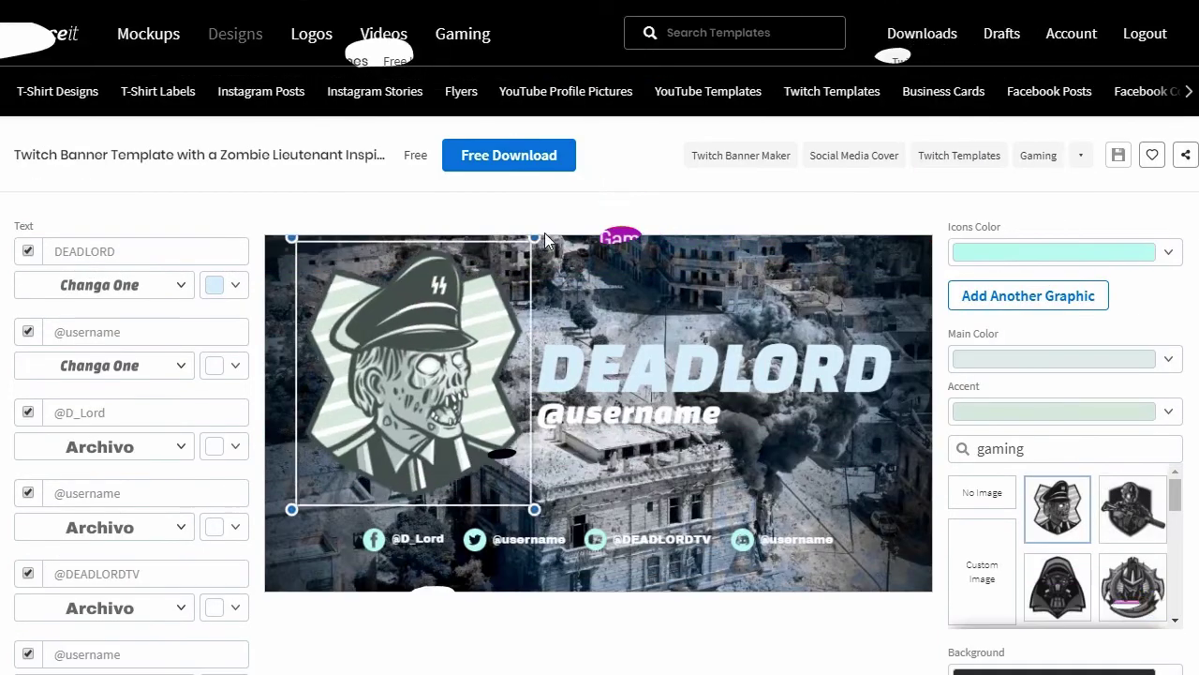
{"action": "left_click_drag", "start_coordinate": [335, 426], "coordinate": [213, 456]}
{"action": "left_click", "coordinate": [694, 378]}
{"action": "left_click_drag", "start_coordinate": [695, 378], "coordinate": [584, 380]}
{"action": "left_click_drag", "start_coordinate": [691, 419], "coordinate": [738, 419]}
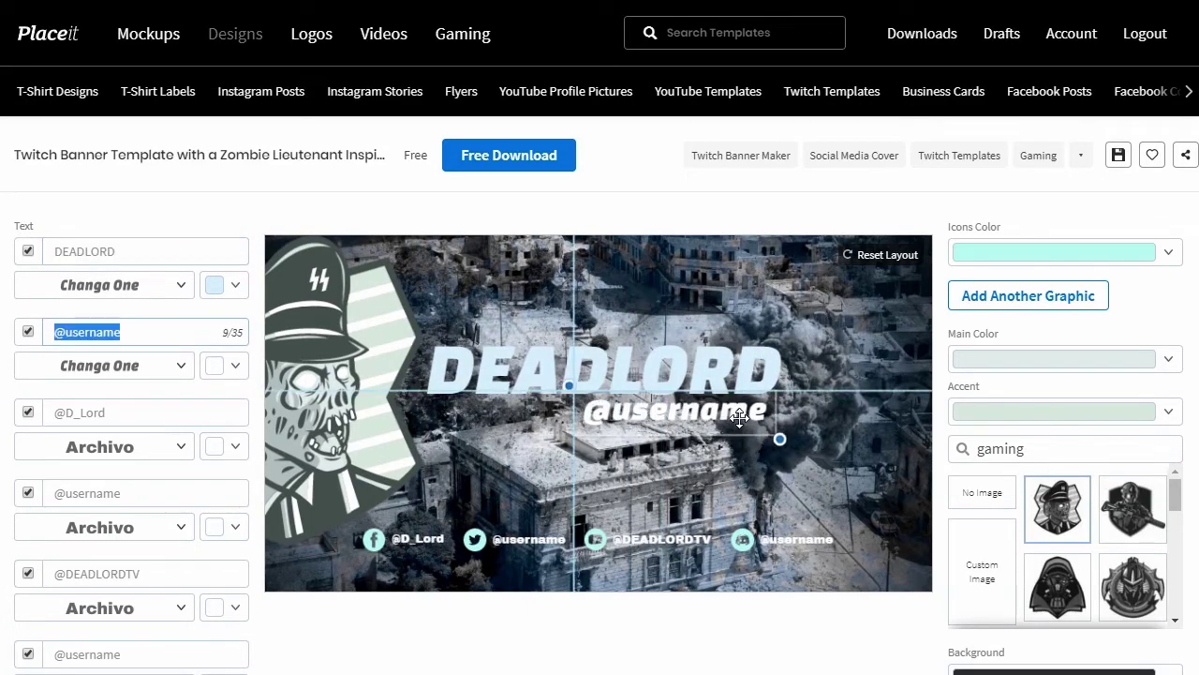
{"action": "left_click", "coordinate": [1084, 361]}
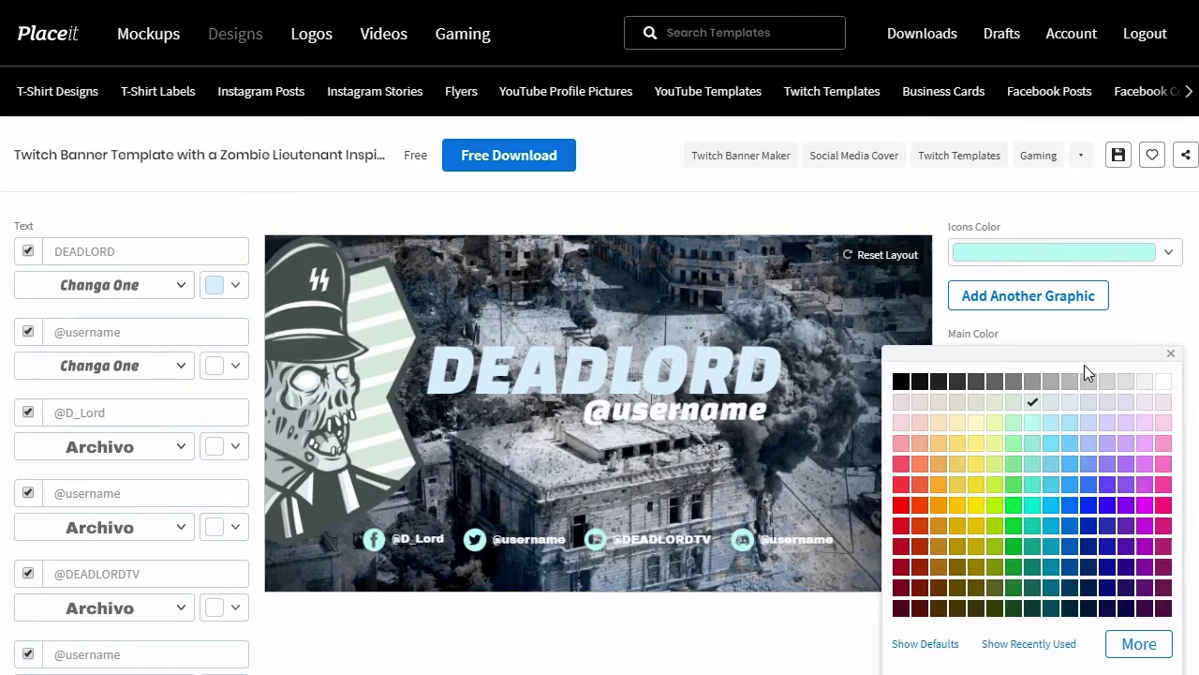
{"action": "left_click", "coordinate": [902, 548]}
{"action": "left_click", "coordinate": [656, 650]}
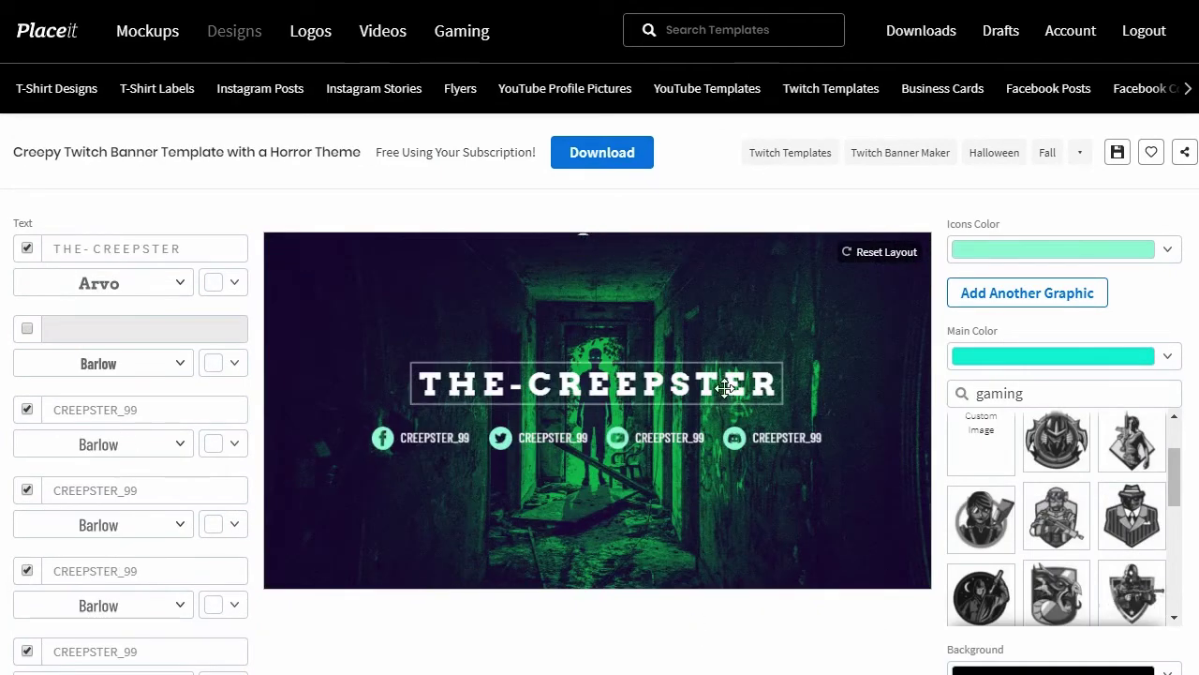
- Move THE-CREEPSTER title down and swap the background to the yellow-green tentacle scene
{"action": "left_click_drag", "start_coordinate": [725, 387], "coordinate": [724, 541]}
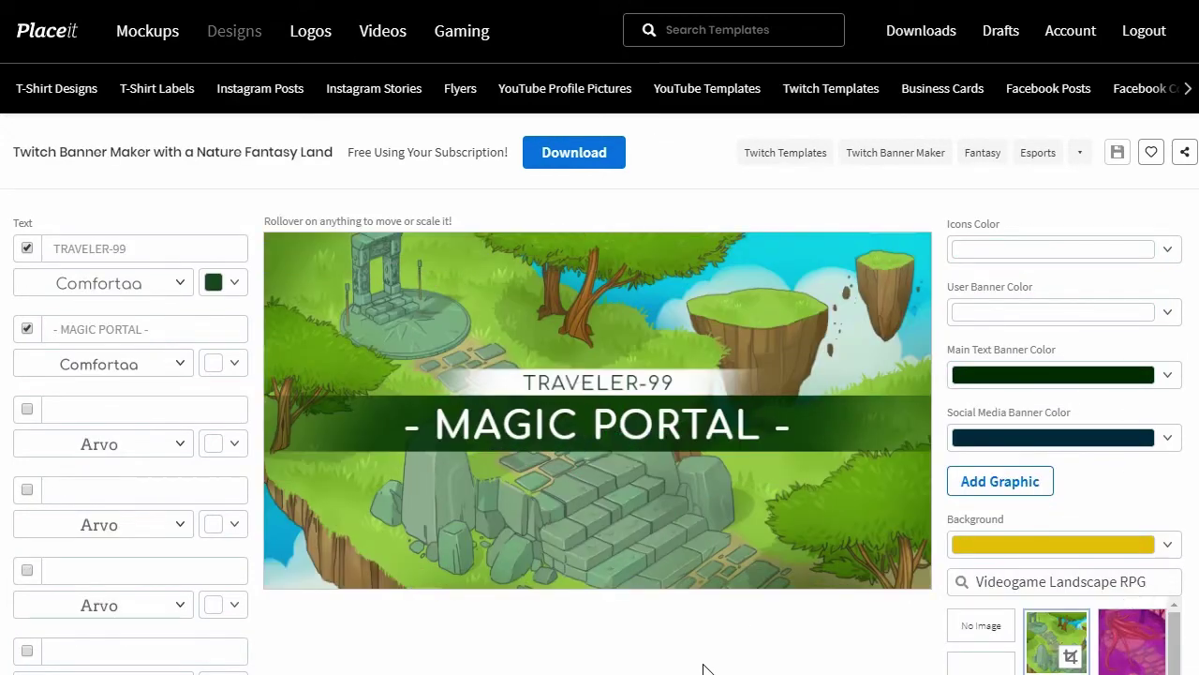
{"action": "left_click", "coordinate": [1136, 638]}
{"action": "scroll", "coordinate": [1176, 646], "scroll_direction": "down", "scroll_amount": 1}
{"action": "scroll", "coordinate": [1177, 652], "scroll_direction": "down", "scroll_amount": 1}
{"action": "left_click", "coordinate": [1136, 640]}
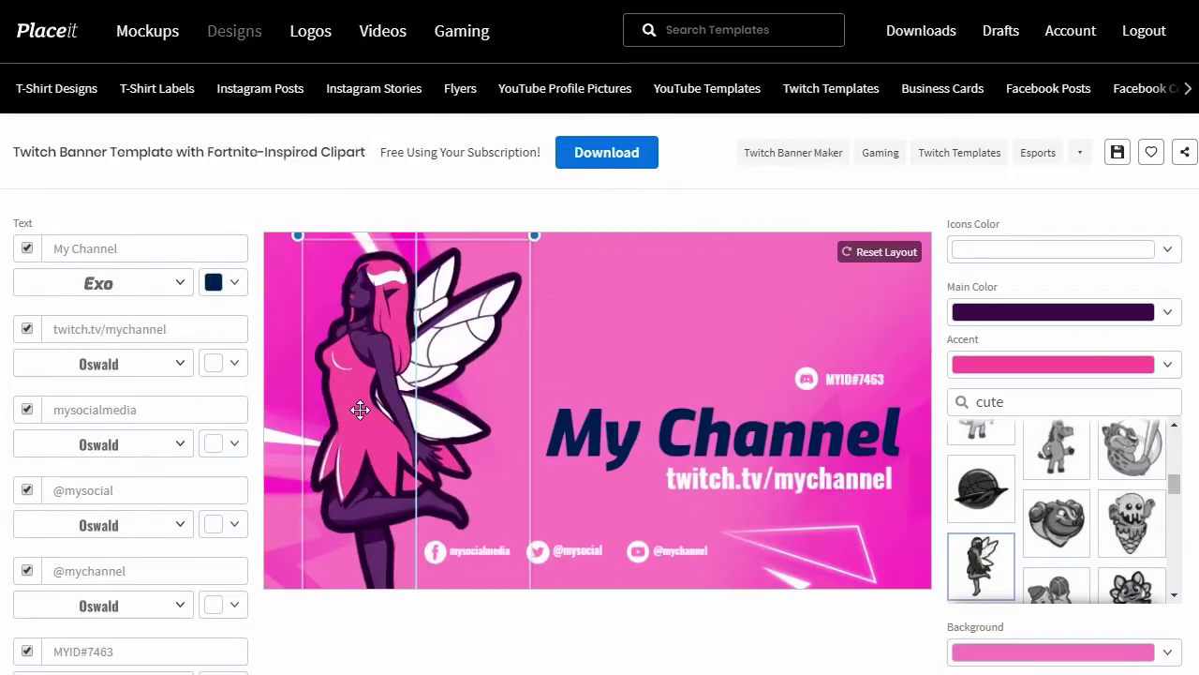
- Make the fairy's accent colour pale lavender
{"action": "left_click", "coordinate": [1164, 367]}
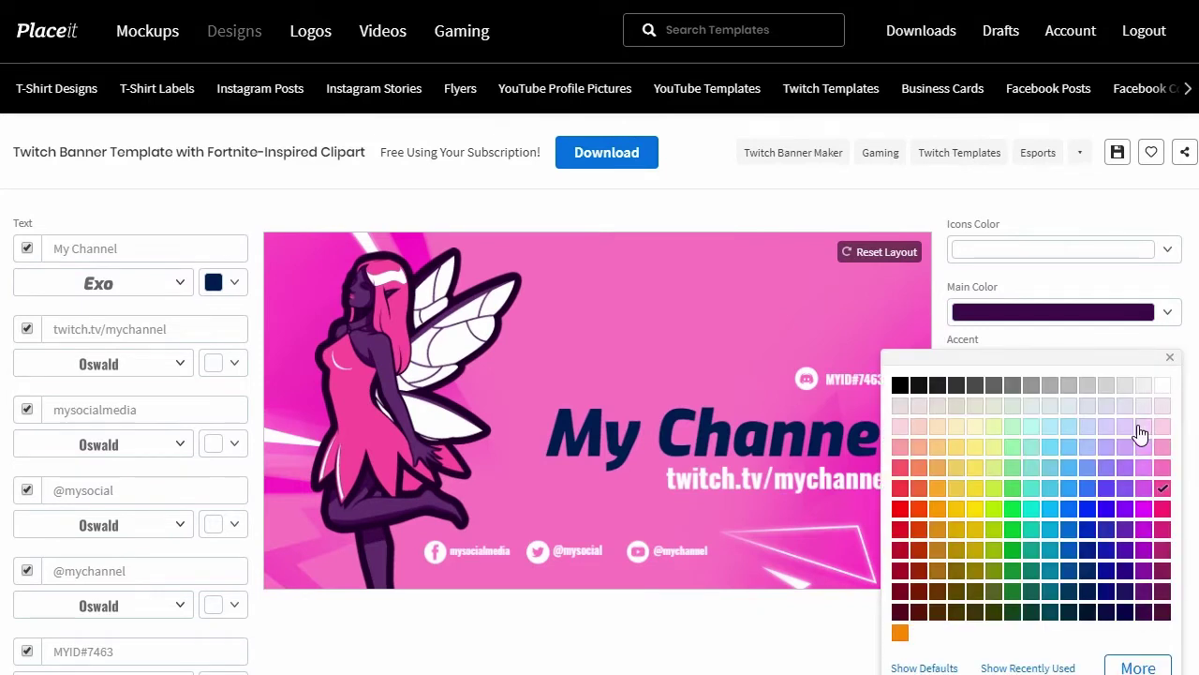
{"action": "left_click", "coordinate": [1142, 428]}
{"action": "left_click", "coordinate": [639, 672]}
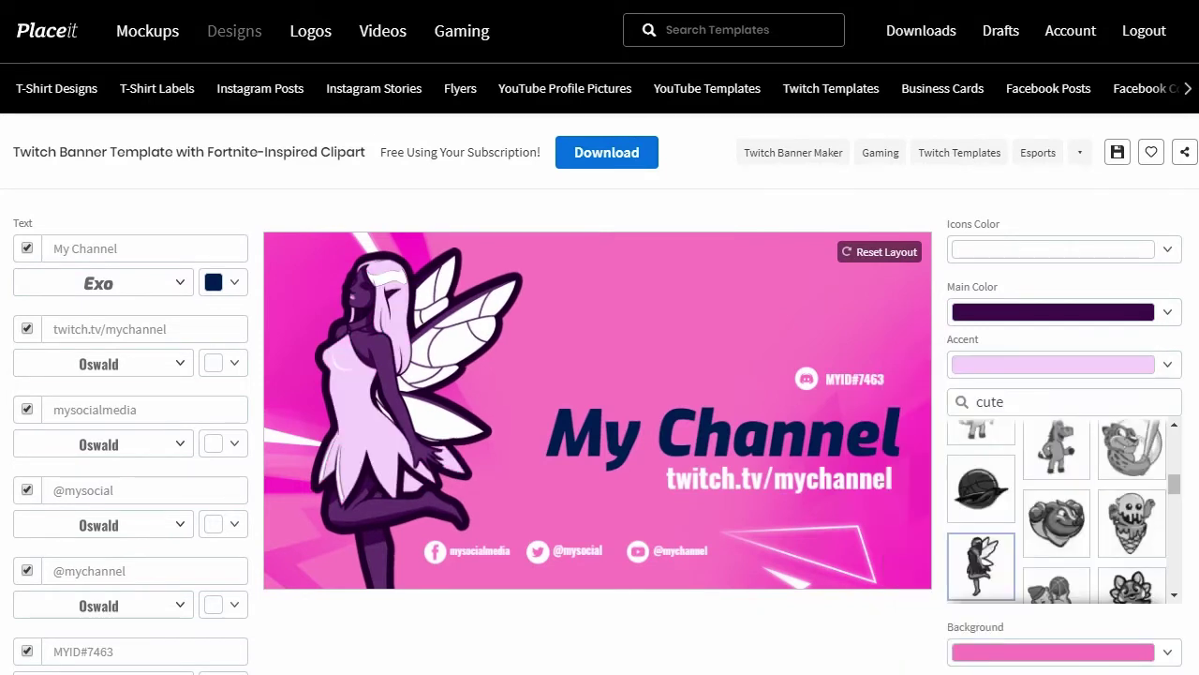
- Download the finished pink My Channel banner as a high-resolution image
{"action": "left_click", "coordinate": [608, 433]}
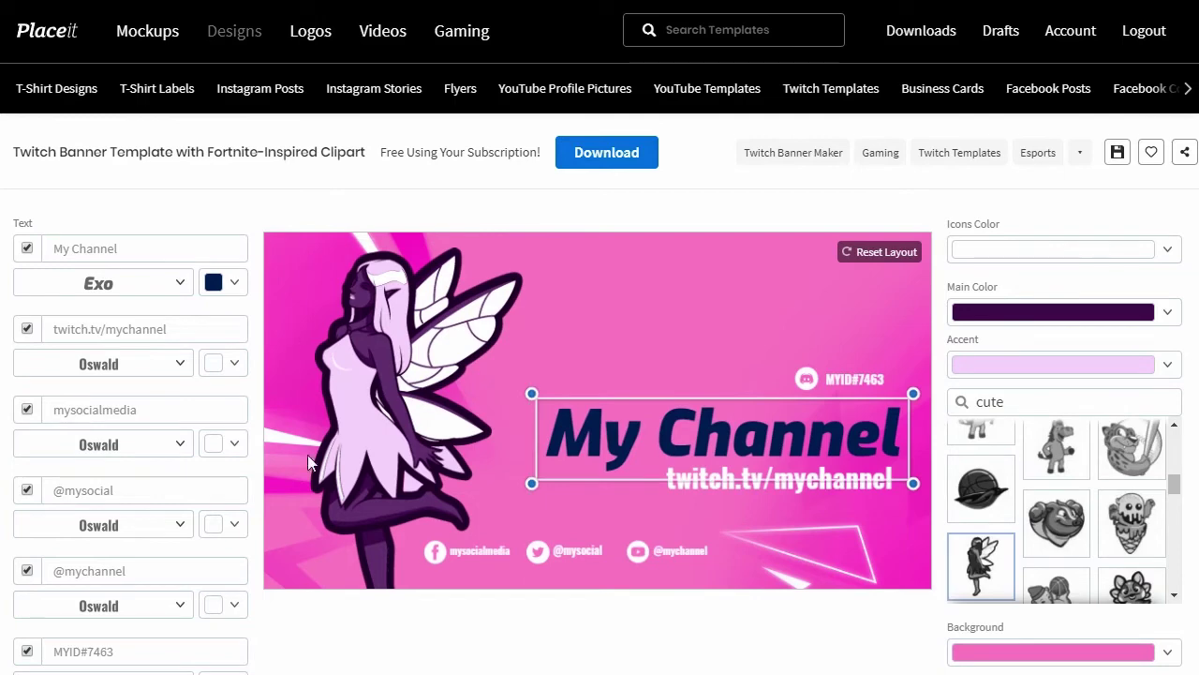
{"action": "left_click", "coordinate": [848, 629]}
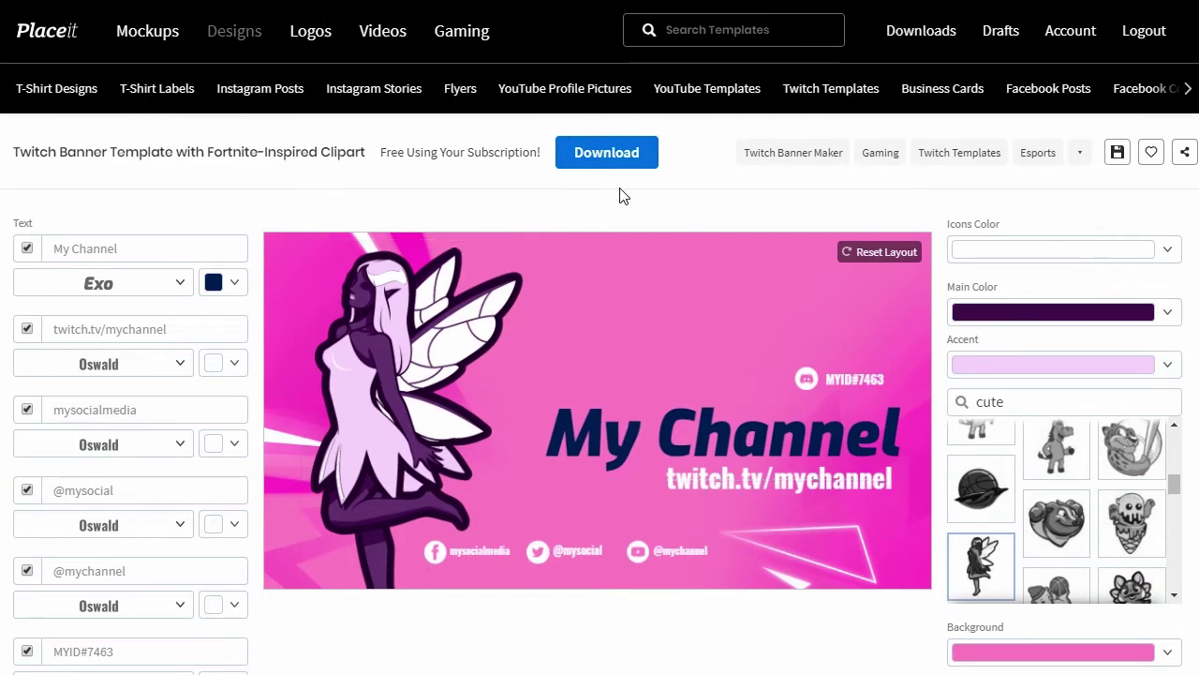
{"action": "left_click", "coordinate": [623, 159]}
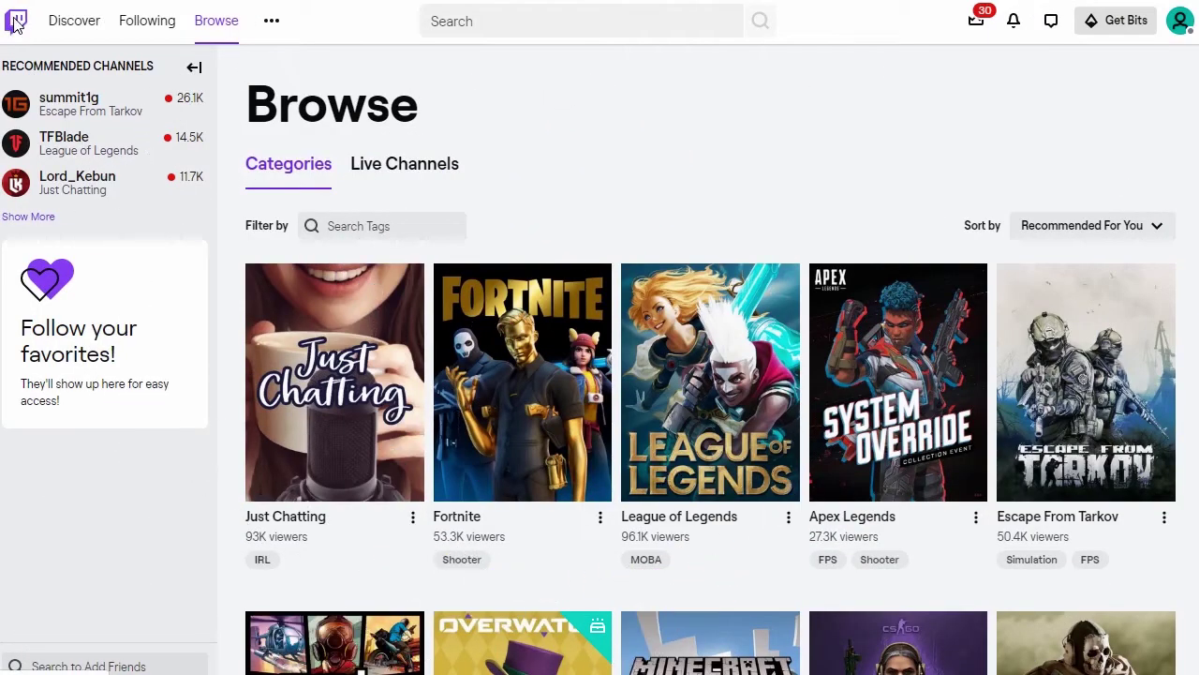
{"action": "left_click", "coordinate": [15, 23]}
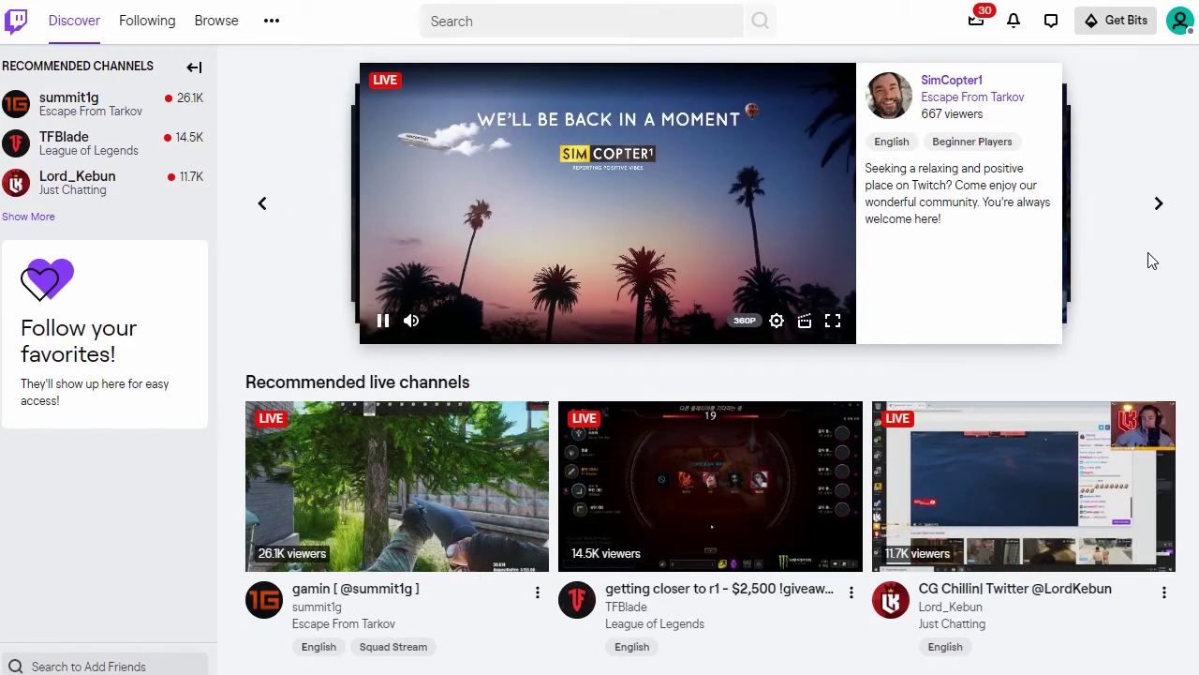
- In Twitch Settings, upload the downloaded My Channel file as the profile banner
{"action": "left_click", "coordinate": [1178, 24]}
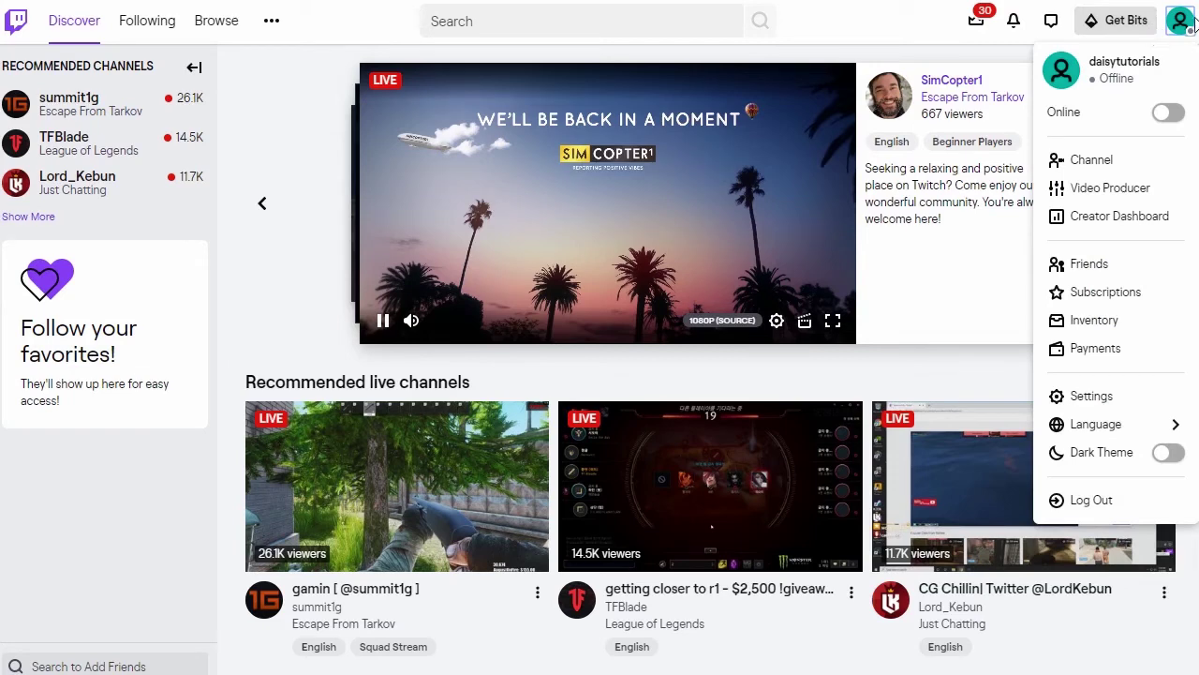
{"action": "left_click", "coordinate": [1104, 401]}
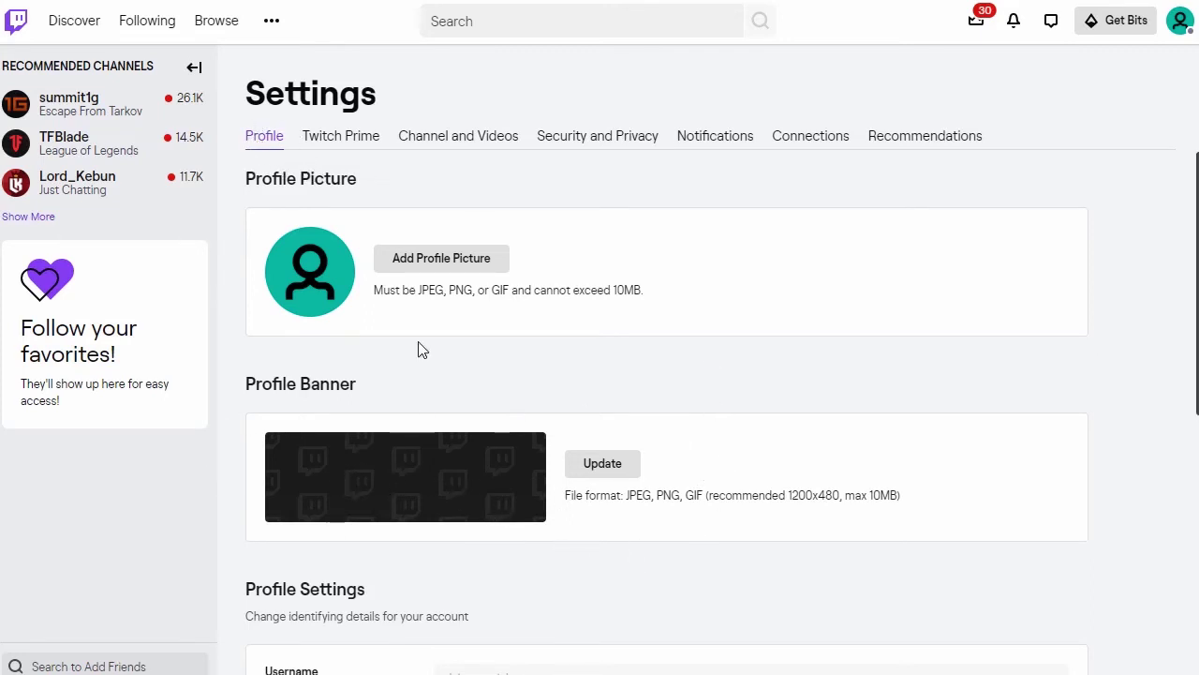
{"action": "left_click", "coordinate": [610, 471]}
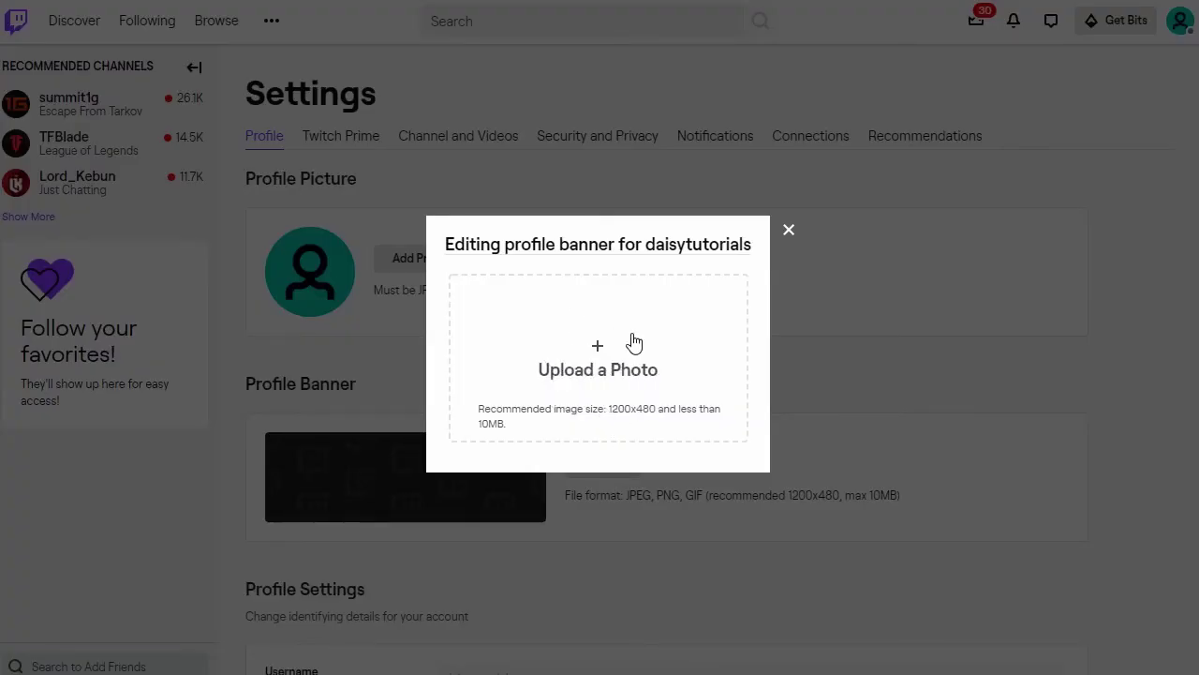
{"action": "left_click", "coordinate": [605, 373]}
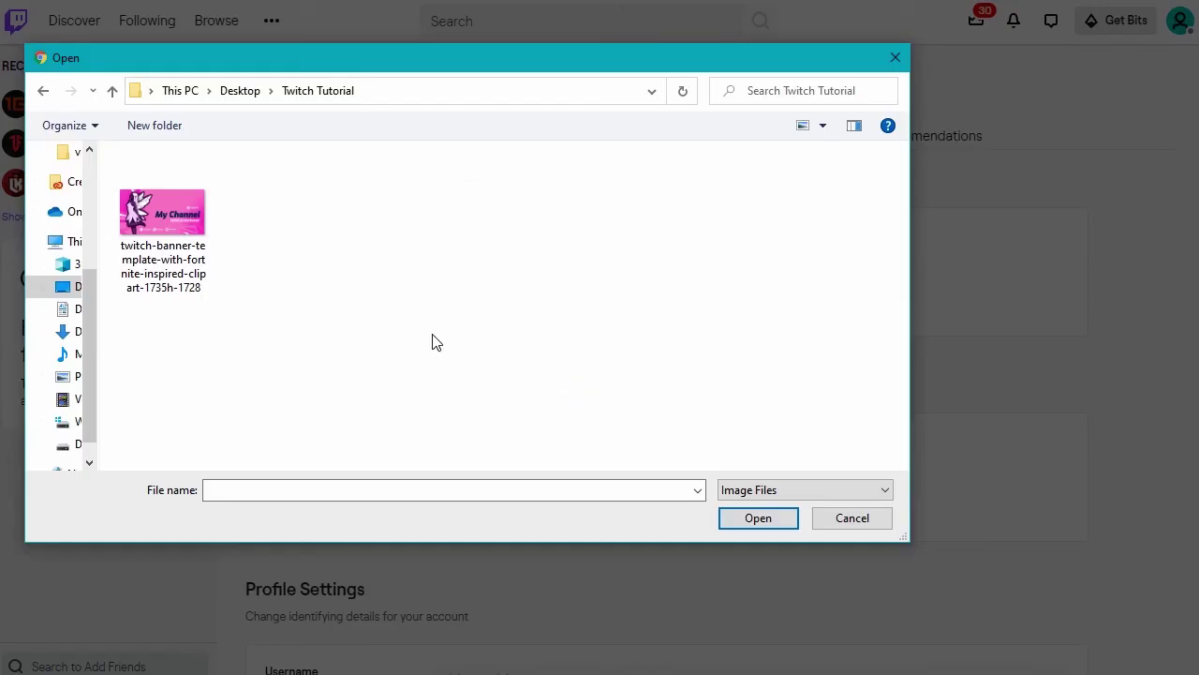
{"action": "left_click", "coordinate": [186, 229]}
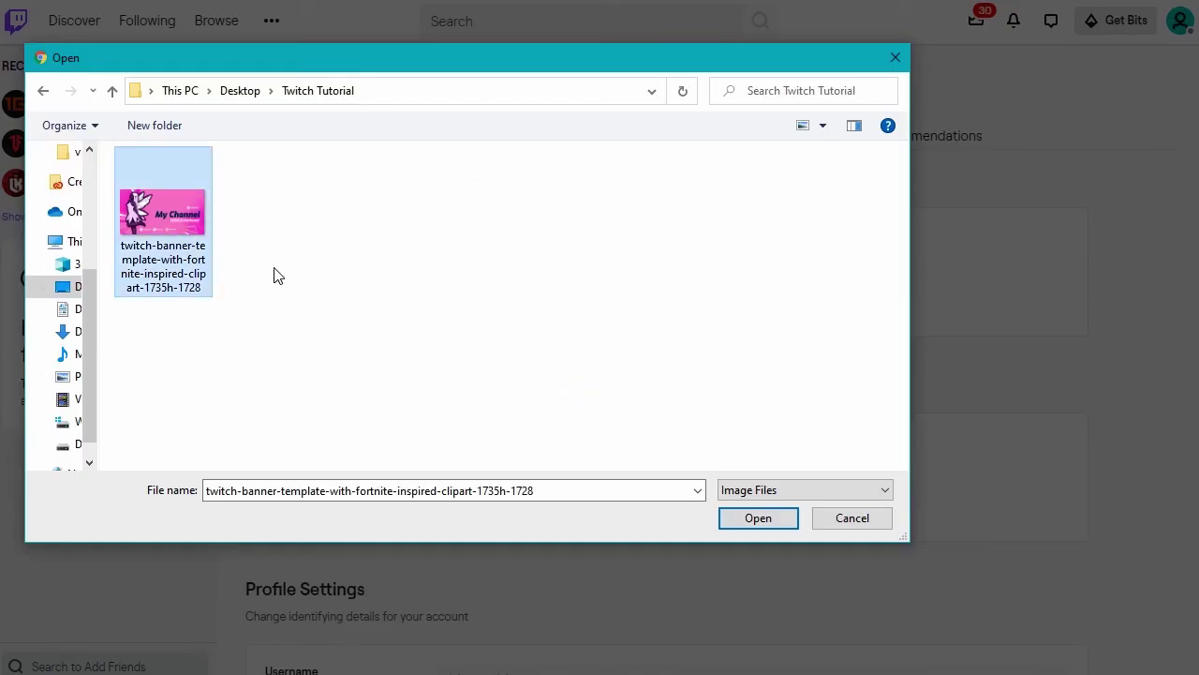
{"action": "left_click", "coordinate": [777, 524]}
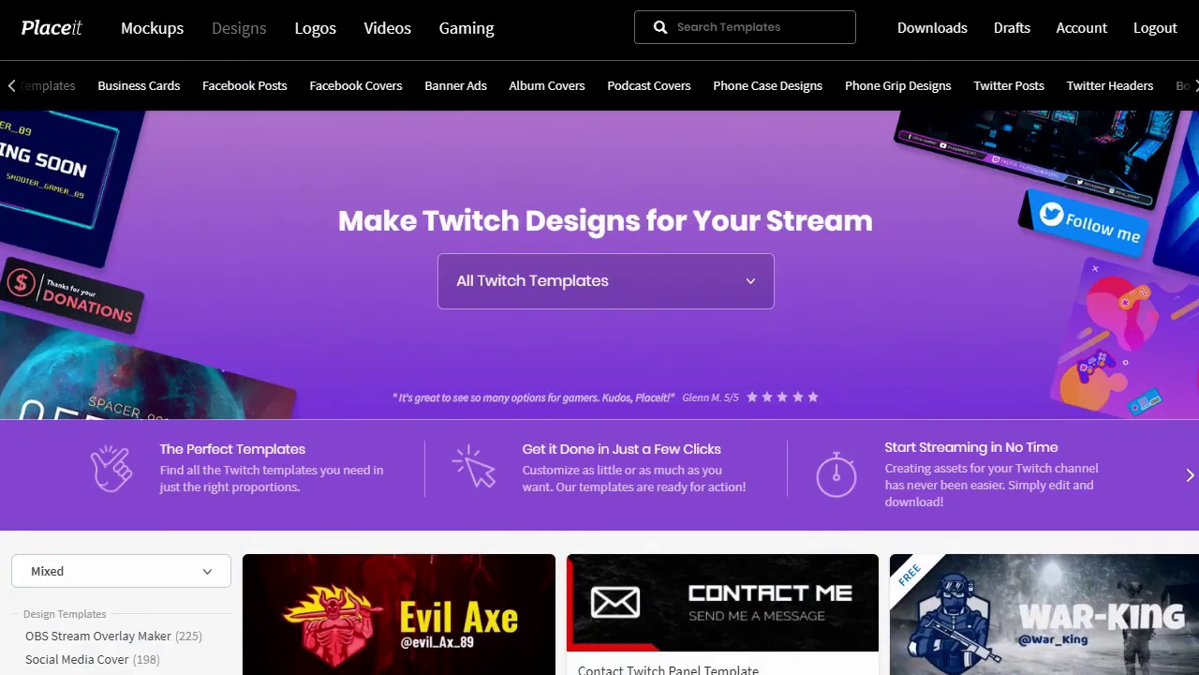
- Scroll down through the Placeit Twitch banner template grid to browse more designs
{"action": "scroll", "coordinate": [599, 394], "scroll_direction": "down", "scroll_amount": 2}
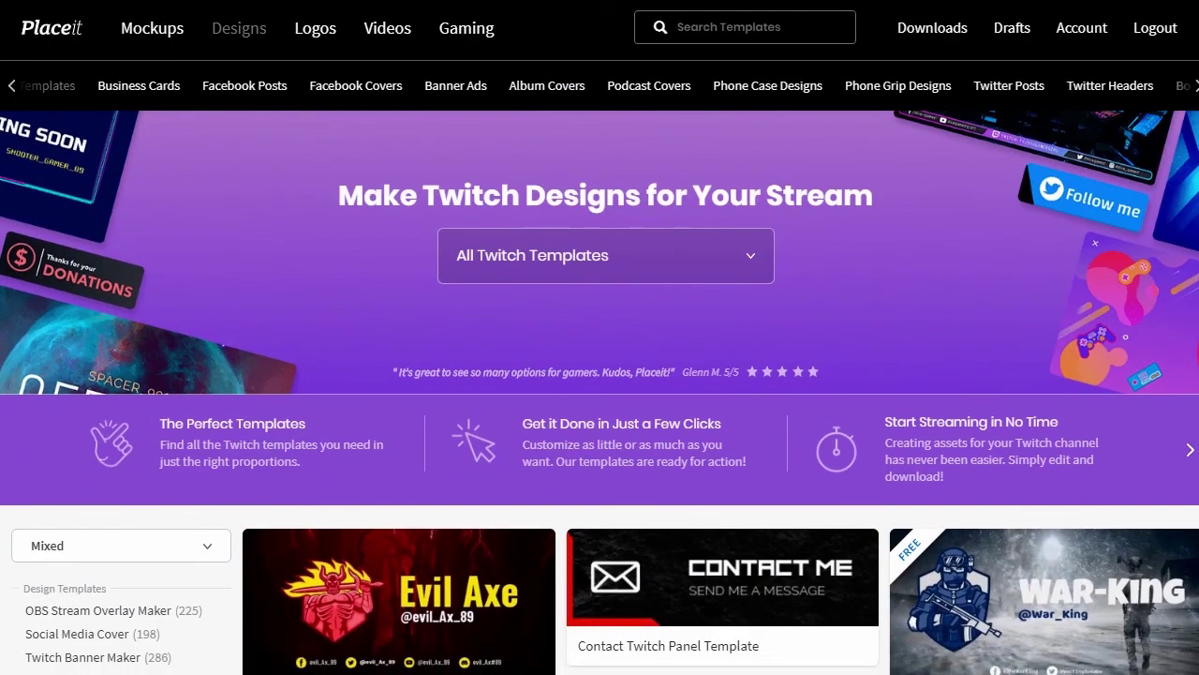
{"action": "scroll", "coordinate": [600, 393], "scroll_direction": "down", "scroll_amount": 5}
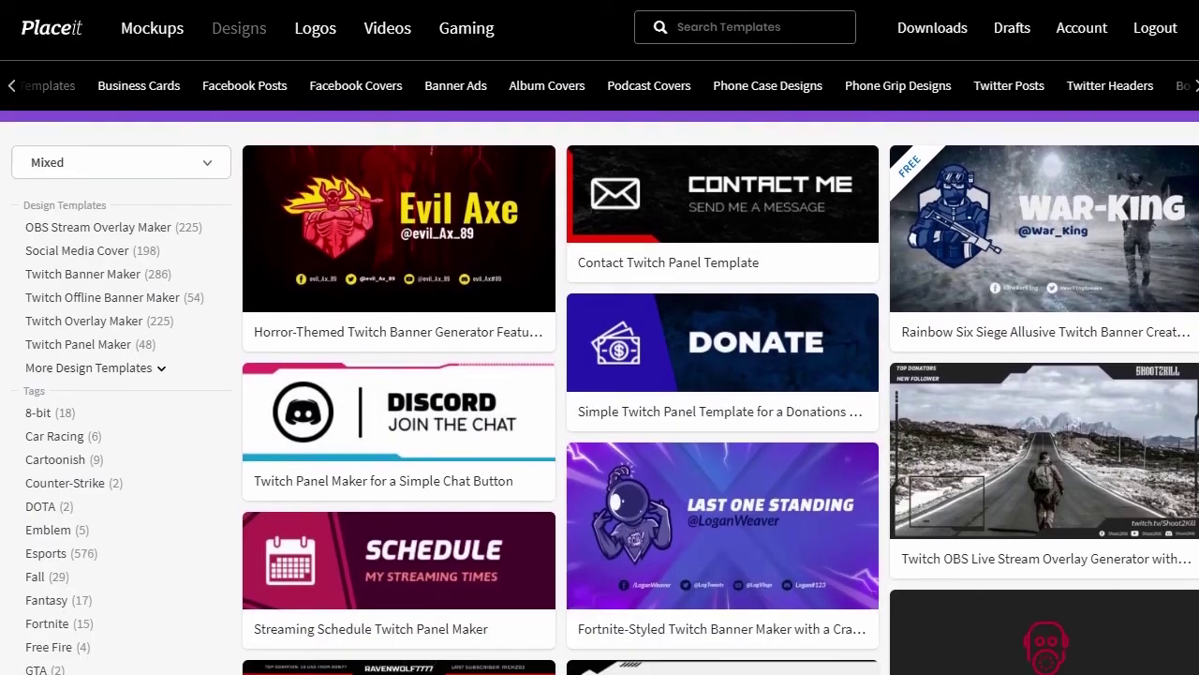
{"action": "scroll", "coordinate": [599, 394], "scroll_direction": "down", "scroll_amount": 4}
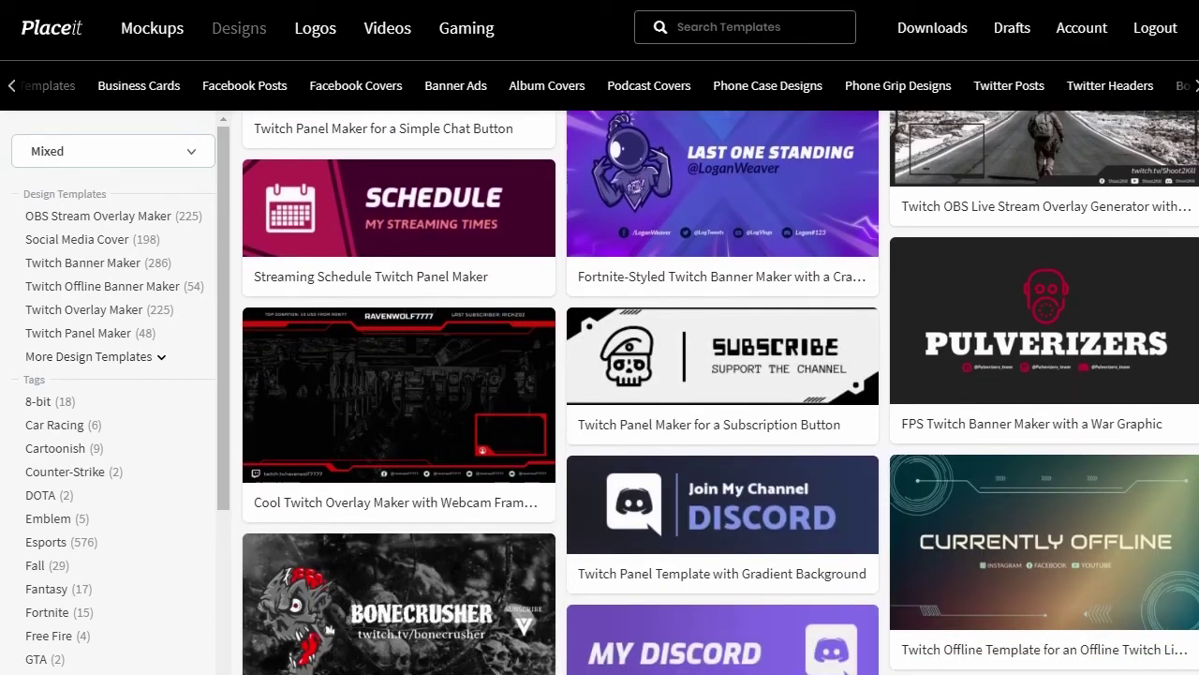
{"action": "scroll", "coordinate": [600, 394], "scroll_direction": "down", "scroll_amount": 4}
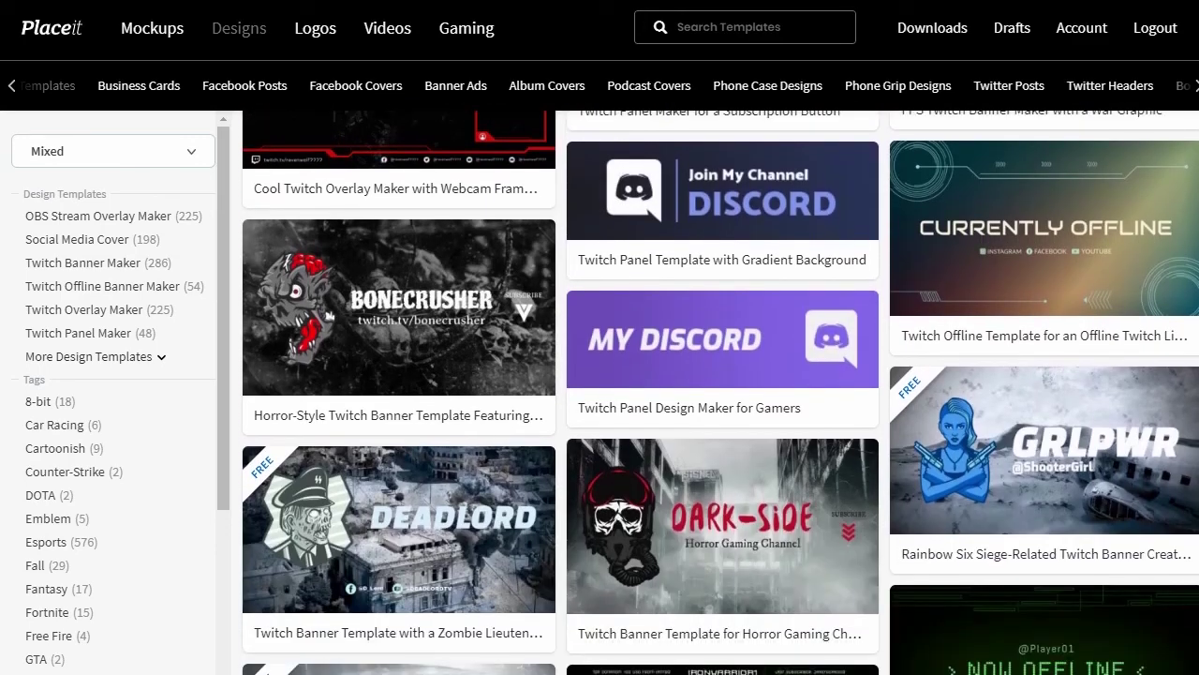
{"action": "scroll", "coordinate": [599, 393], "scroll_direction": "down", "scroll_amount": 2}
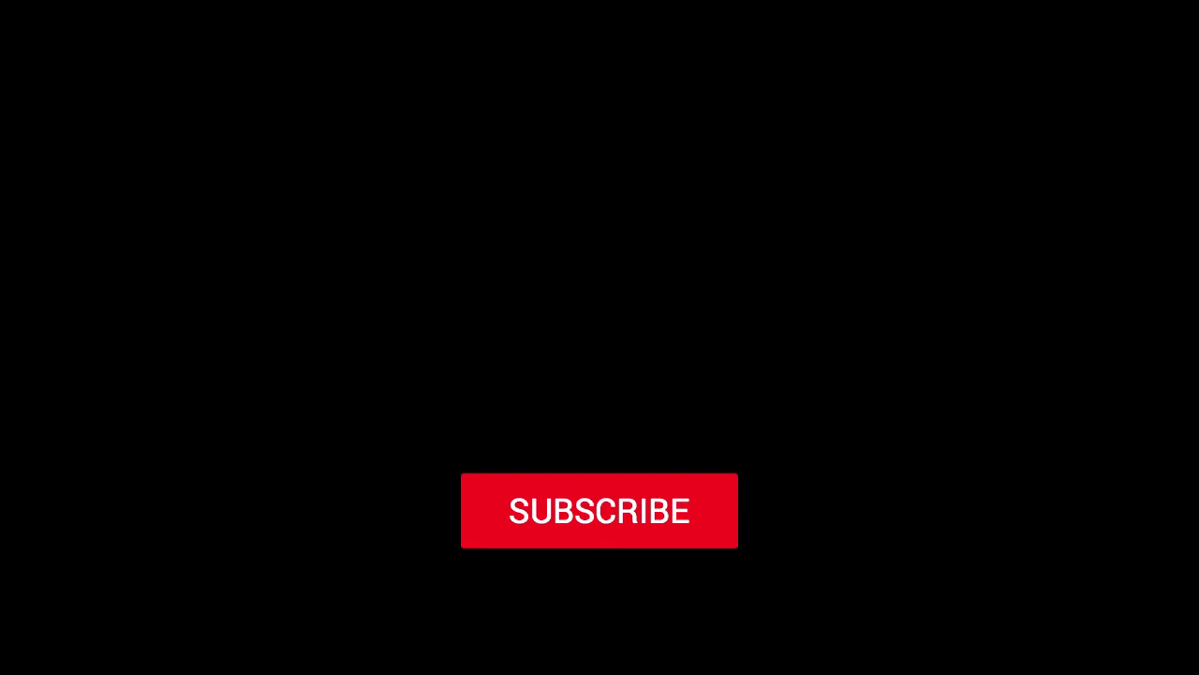